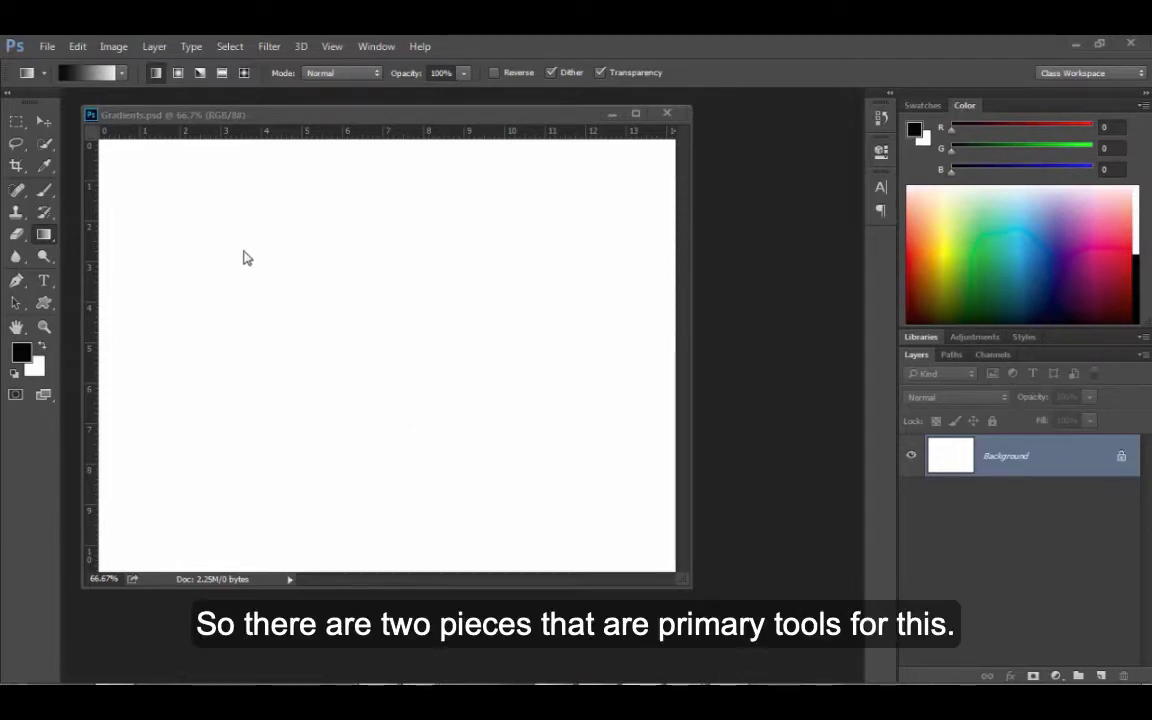
Step: Activate the Gradient Tool and reset its gradient presets to the default set
click(50, 241)
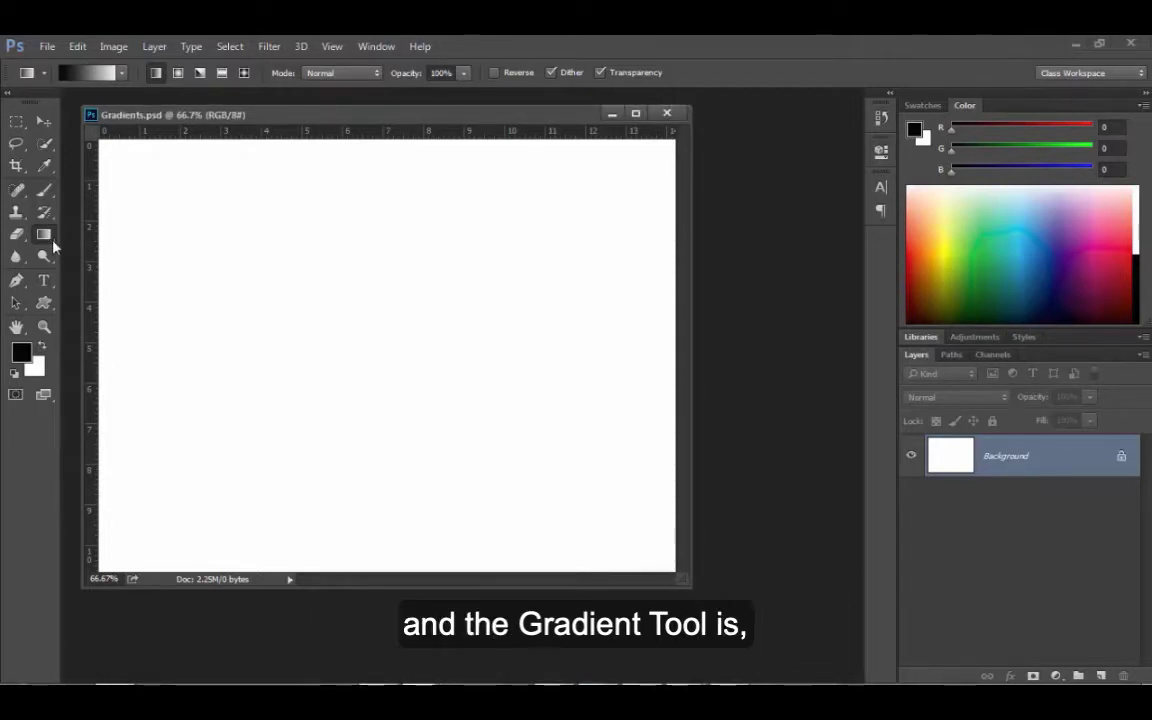
click(54, 244)
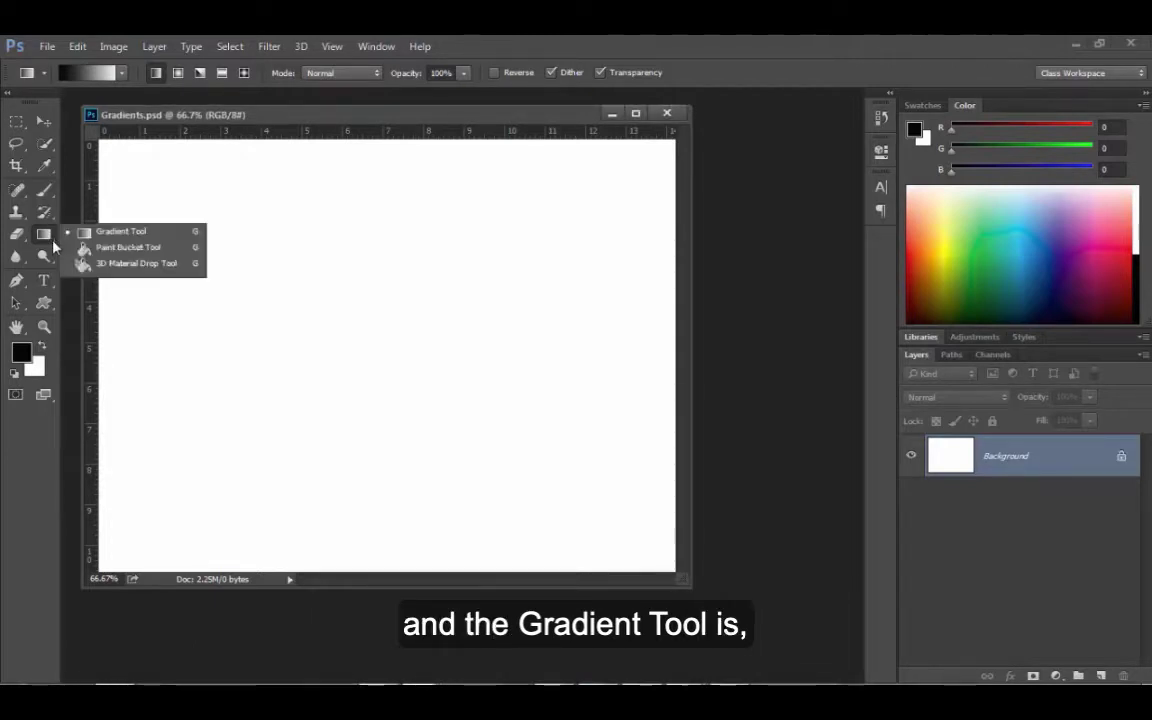
click(120, 238)
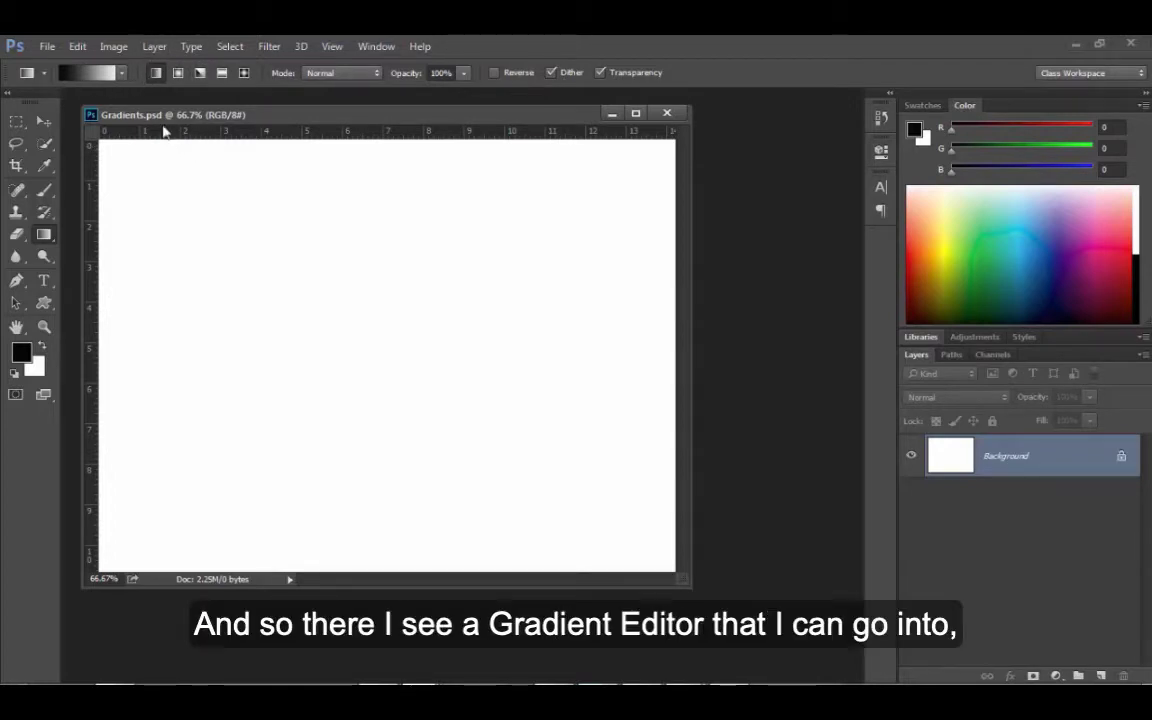
click(122, 74)
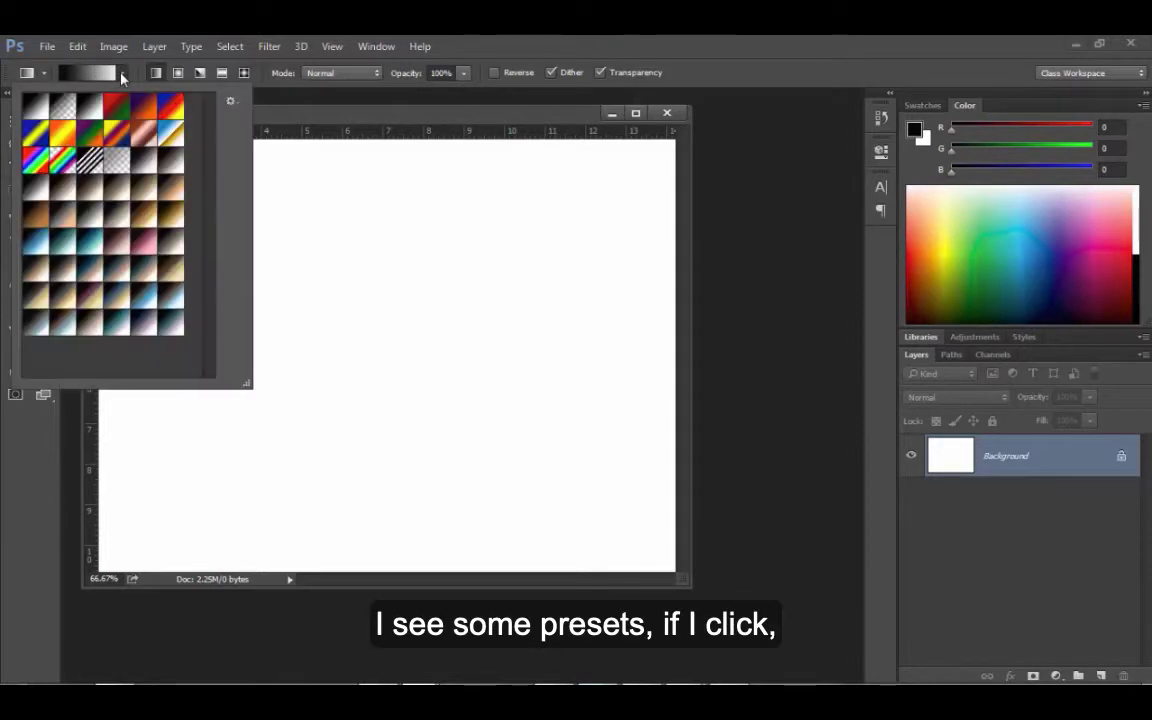
click(231, 102)
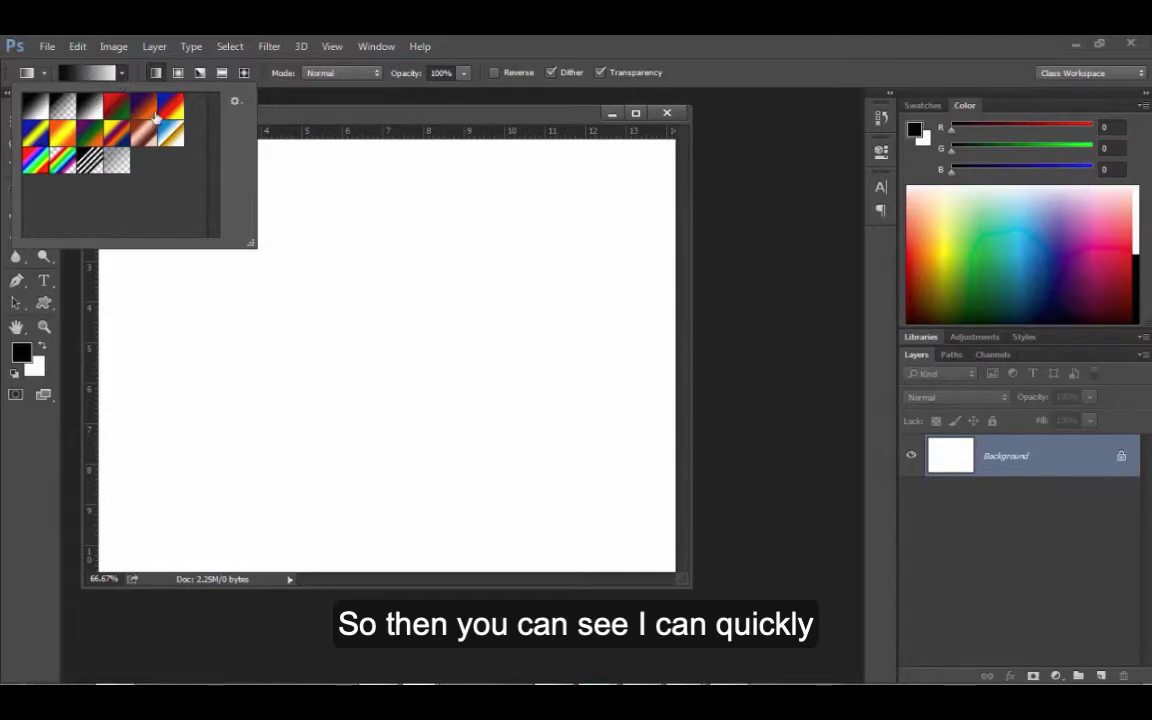
click(270, 90)
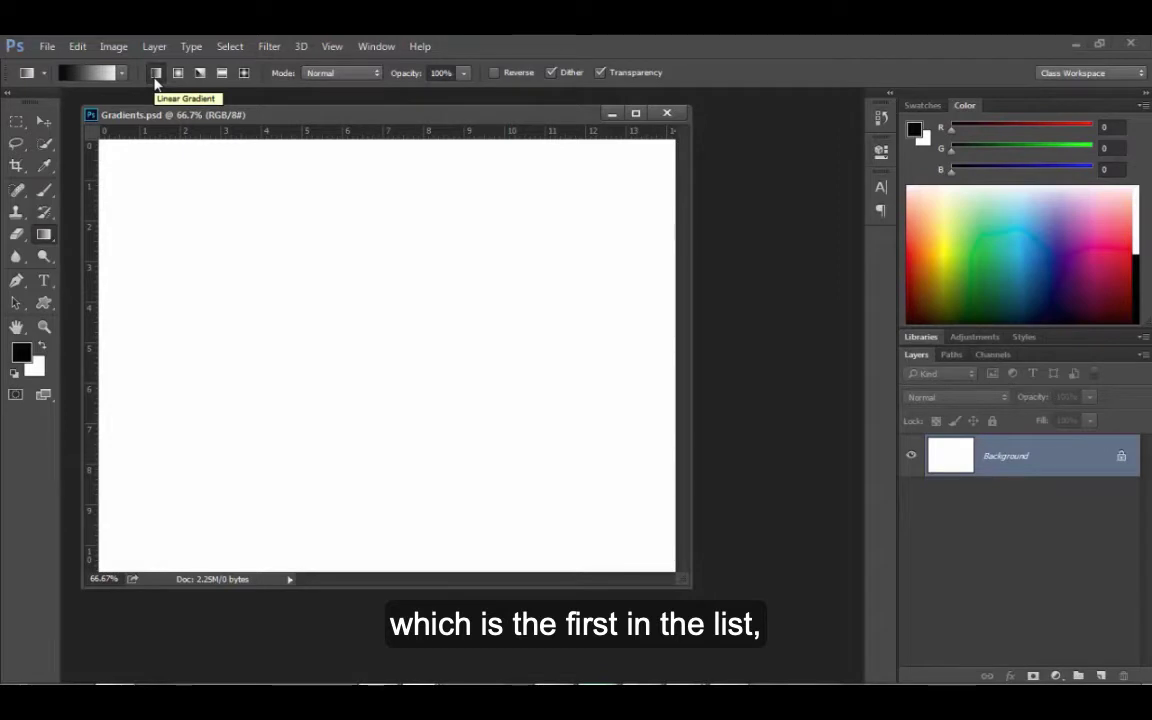
Step: Fill the canvas with black-to-white linear gradients of different lengths and angles, including one extending well beyond the canvas edge
drag(136, 253, 612, 255)
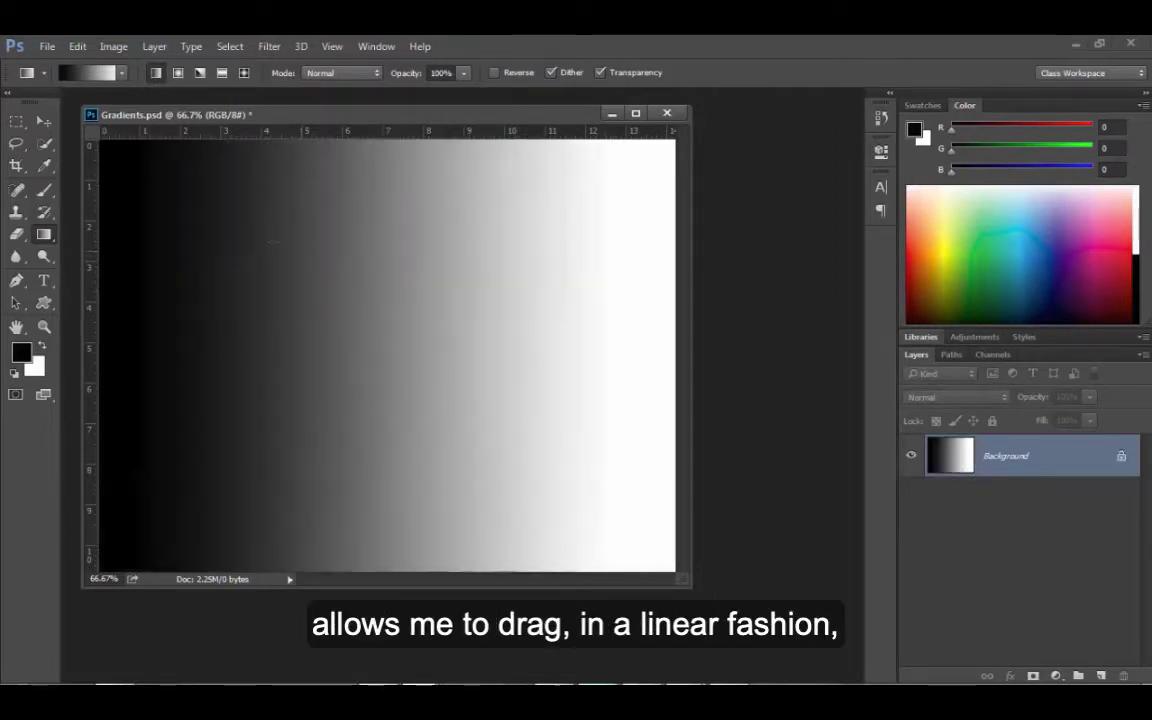
drag(217, 210, 476, 442)
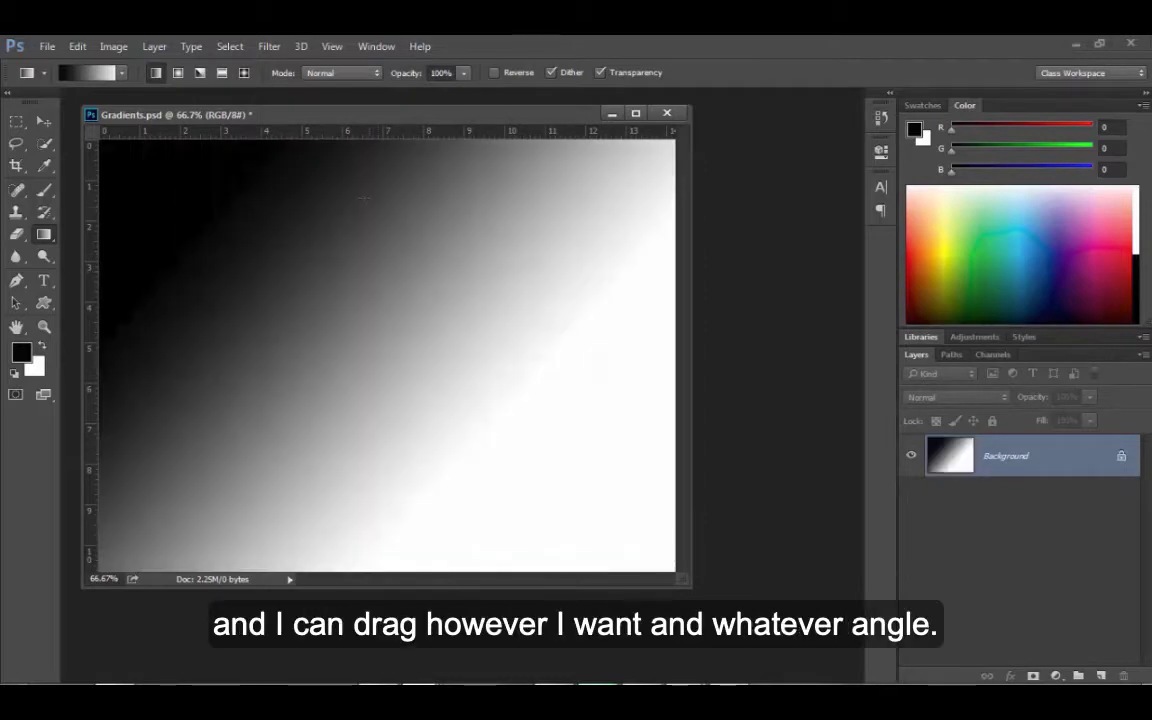
drag(347, 352, 355, 491)
drag(509, 283, 337, 323)
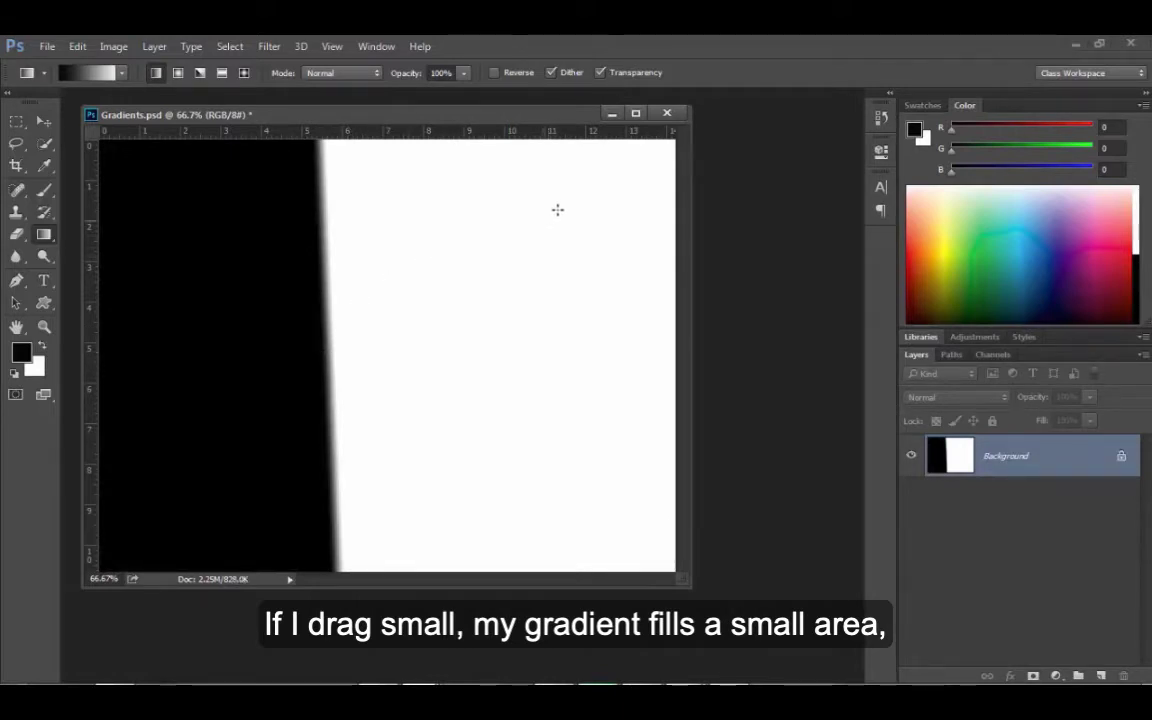
drag(557, 210, 173, 389)
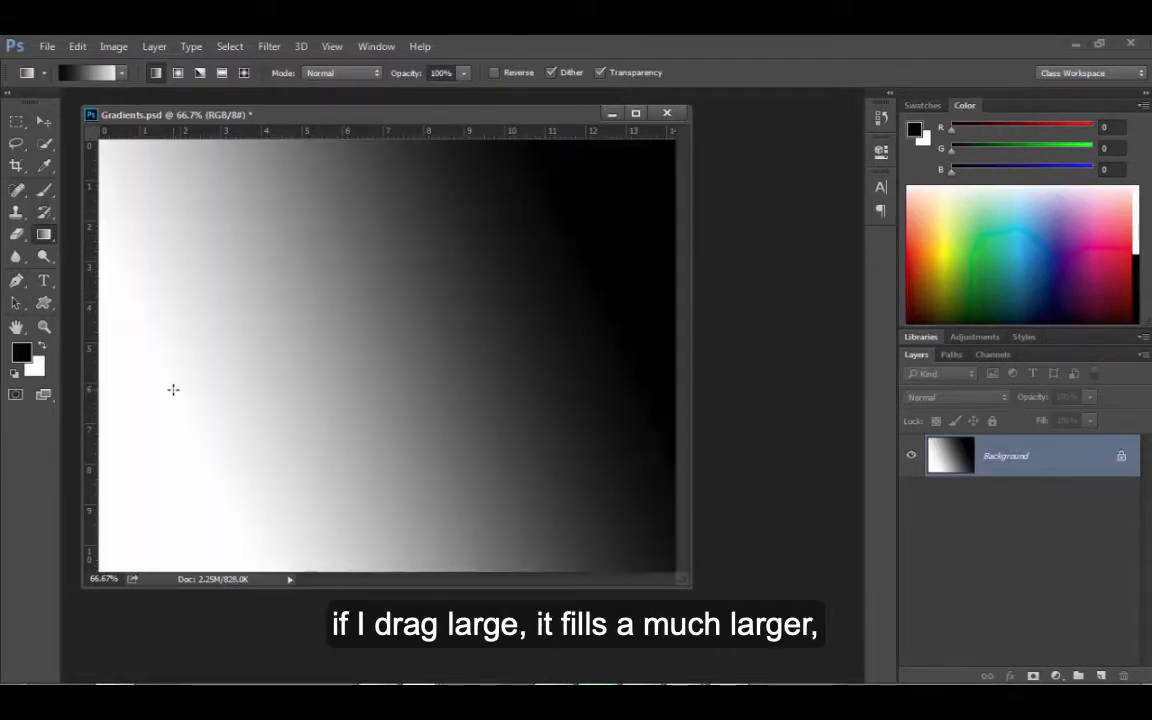
drag(113, 550, 1096, 233)
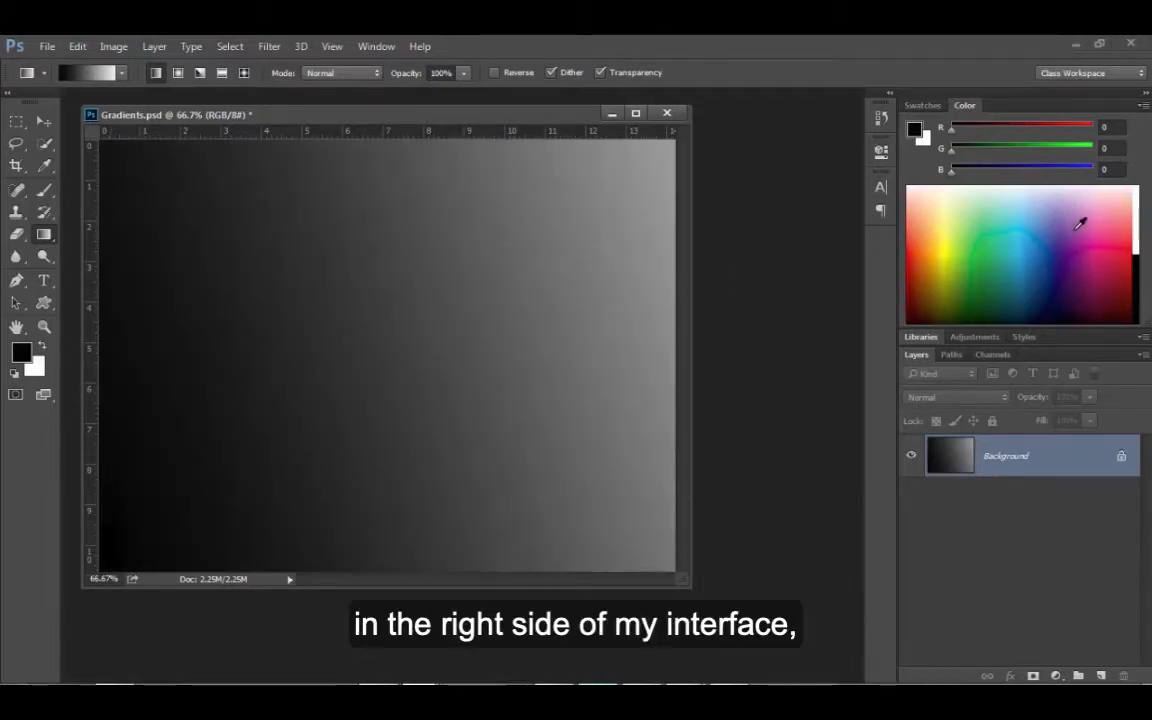
Step: Fill the canvas with black-to-white radial gradients, from tiny spots to a large one spanning almost the whole canvas
click(177, 75)
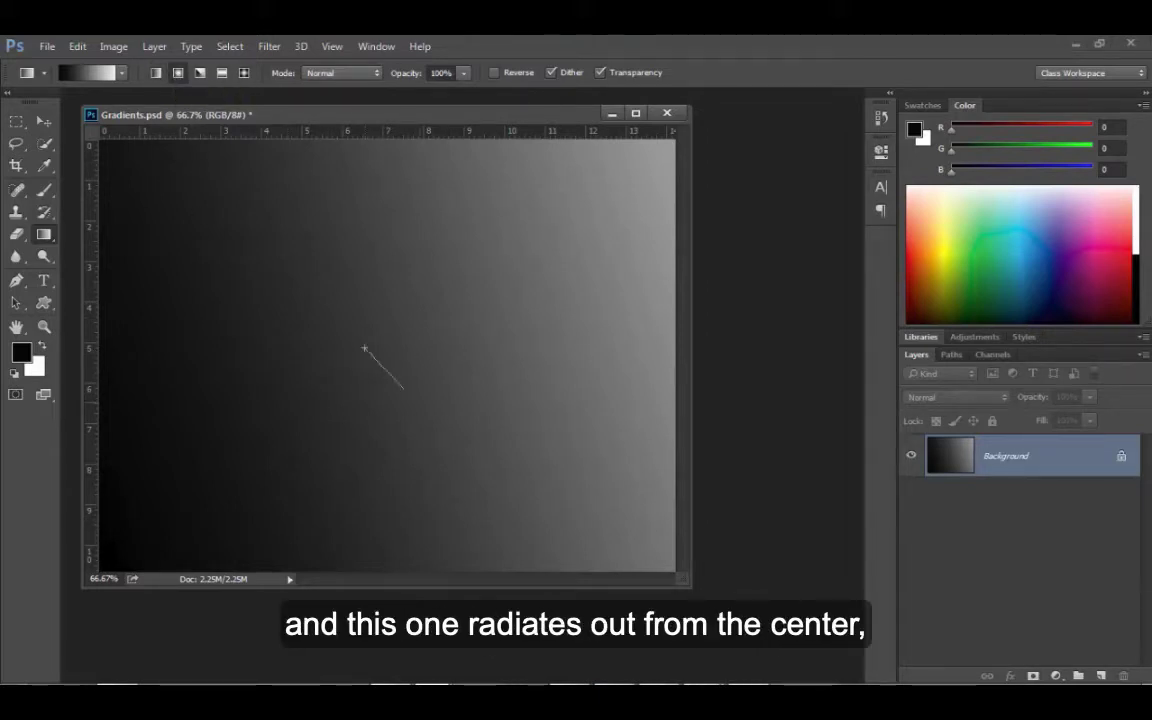
drag(364, 348, 500, 488)
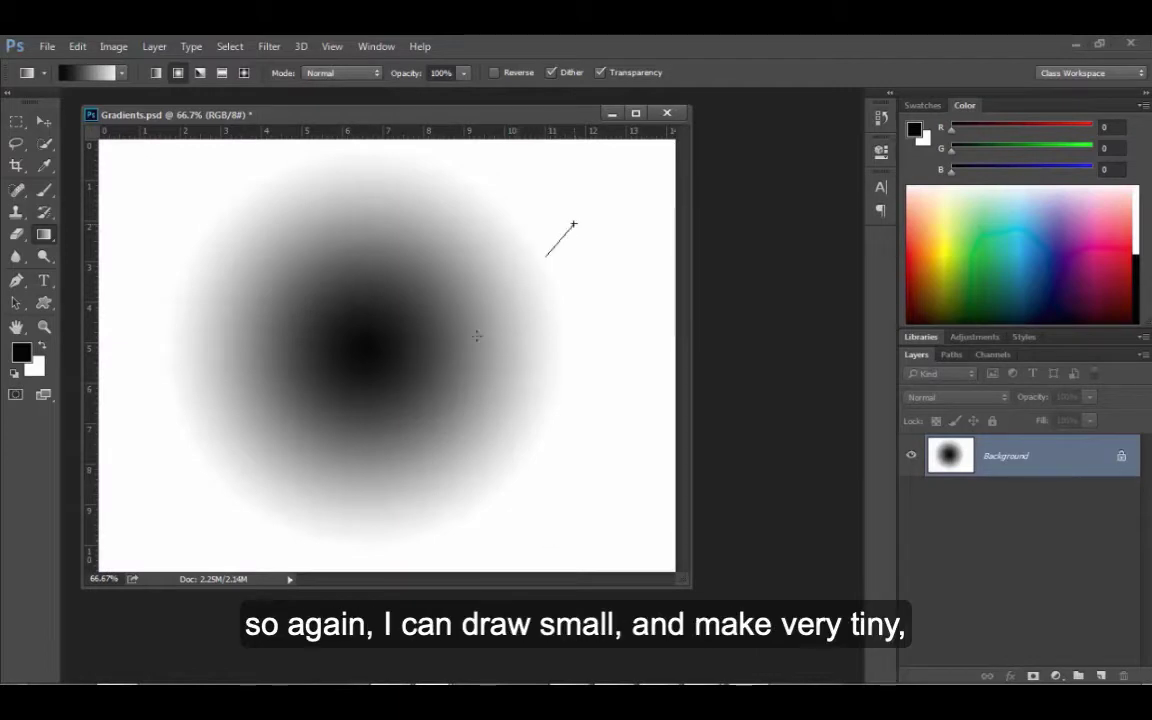
drag(573, 224, 471, 343)
drag(520, 305, 509, 317)
drag(364, 349, 361, 361)
drag(328, 285, 328, 313)
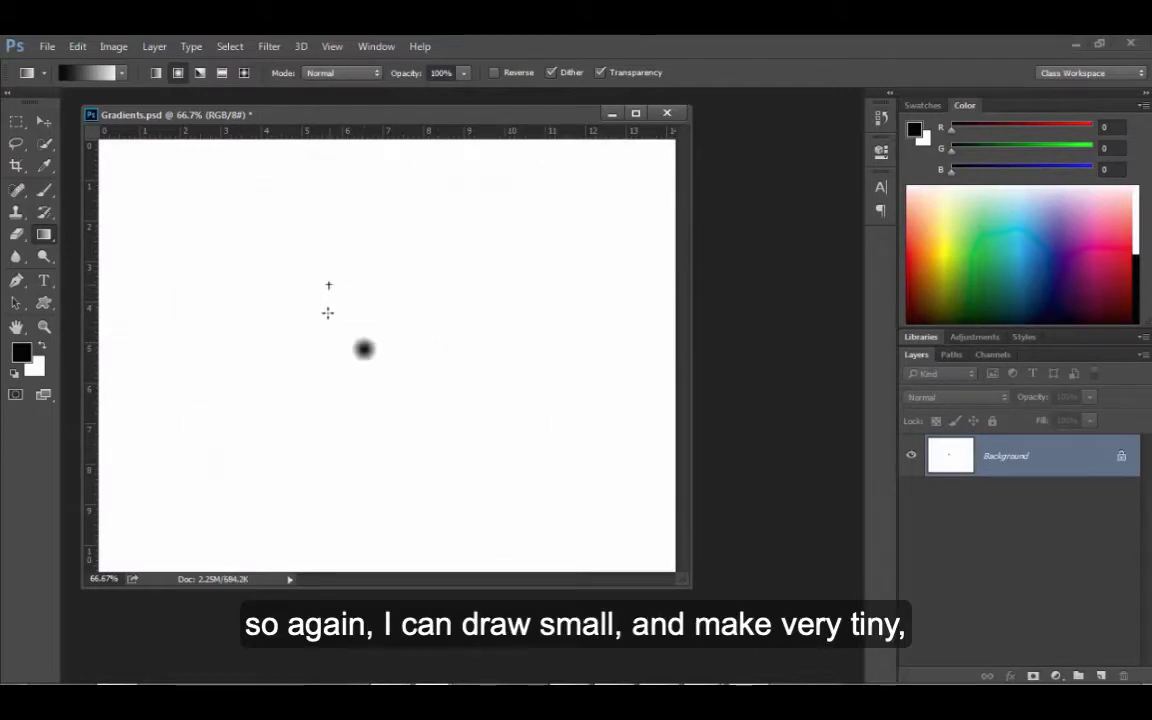
drag(101, 145, 676, 568)
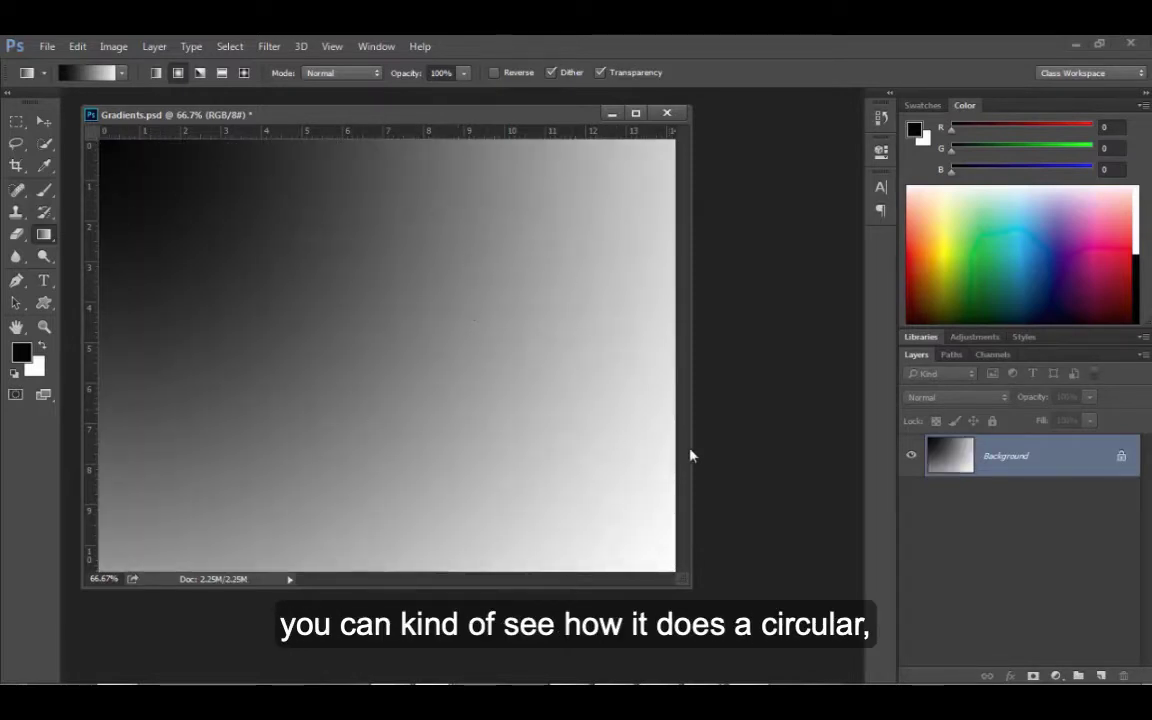
drag(213, 256, 652, 650)
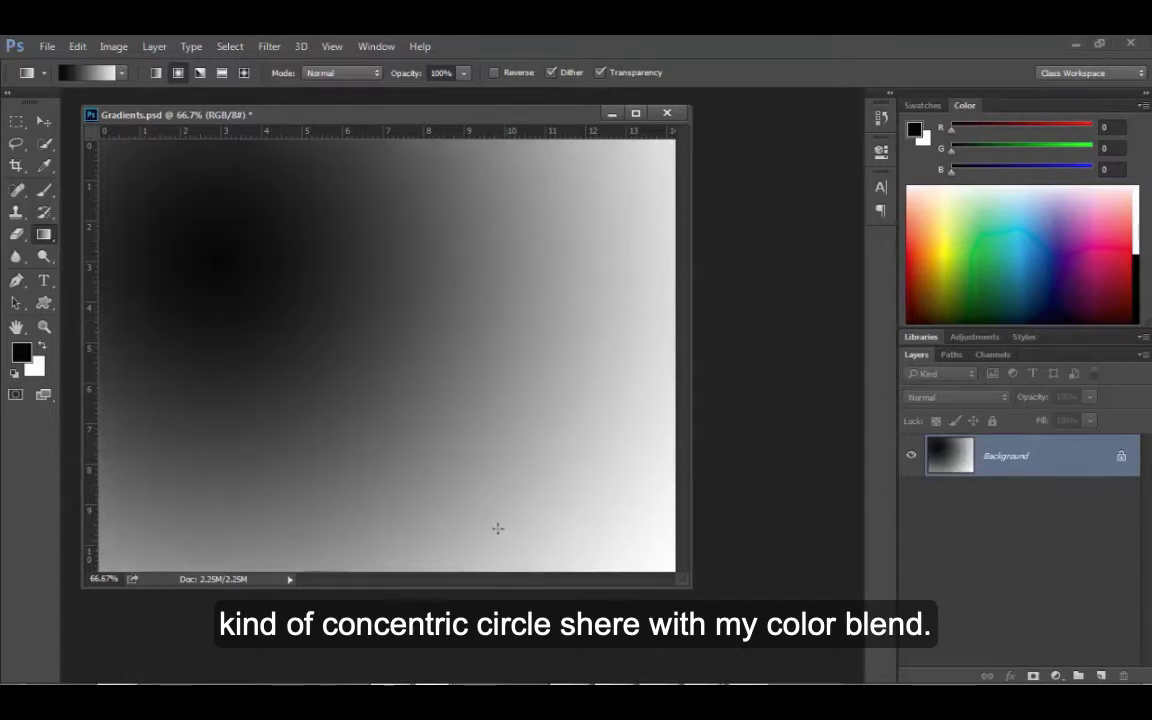
Step: Fill the canvas with a black-to-white angle gradient centered near the middle and aimed toward the upper-right corner
click(199, 72)
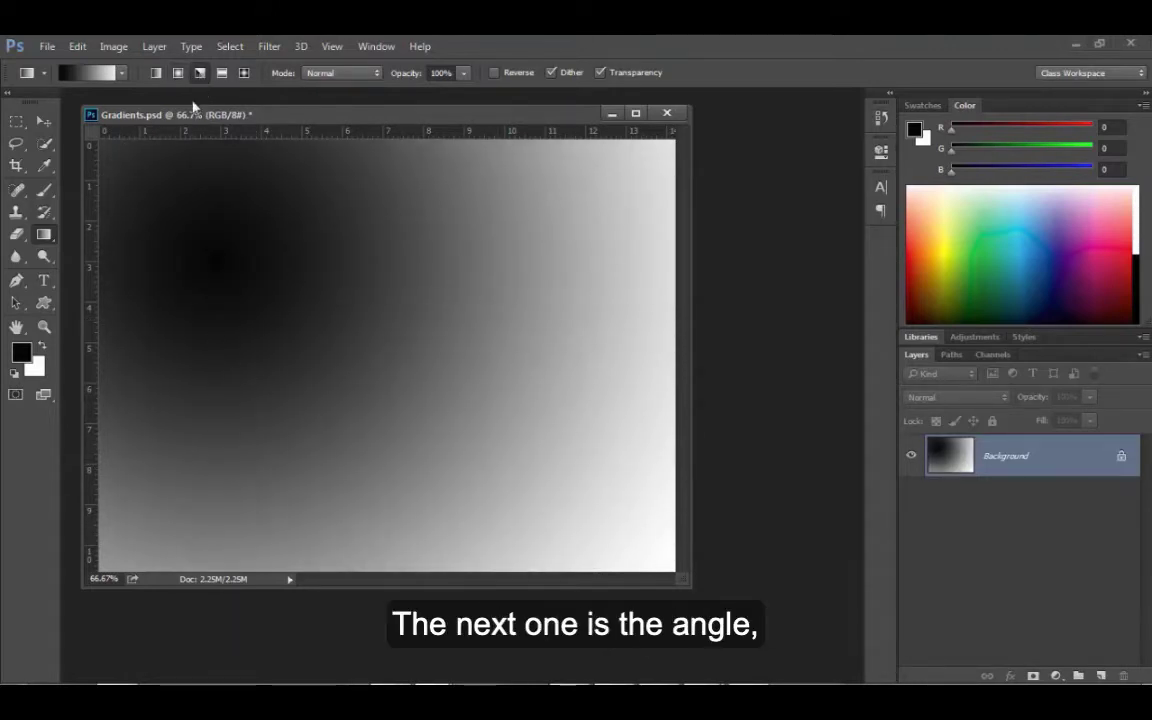
drag(383, 311, 596, 182)
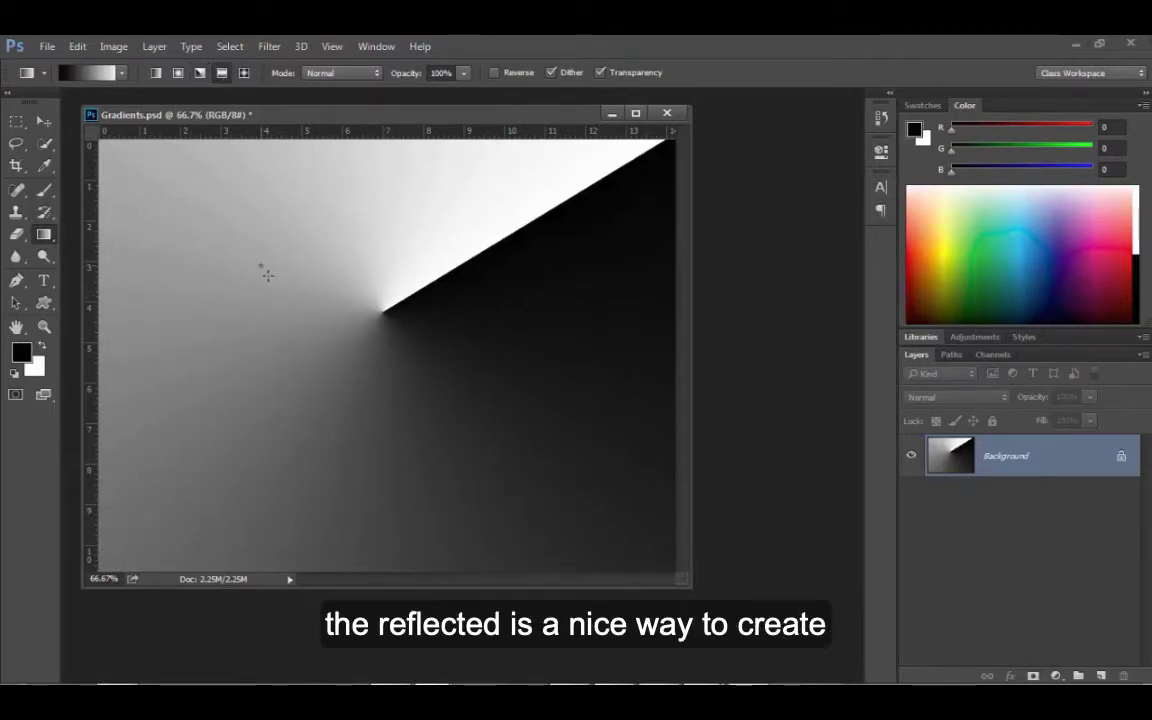
Step: Fill the canvas with reflected gradients at varying angles and widths, making thin wire-like and wider pipe-like bands
drag(262, 264, 268, 307)
drag(518, 289, 510, 300)
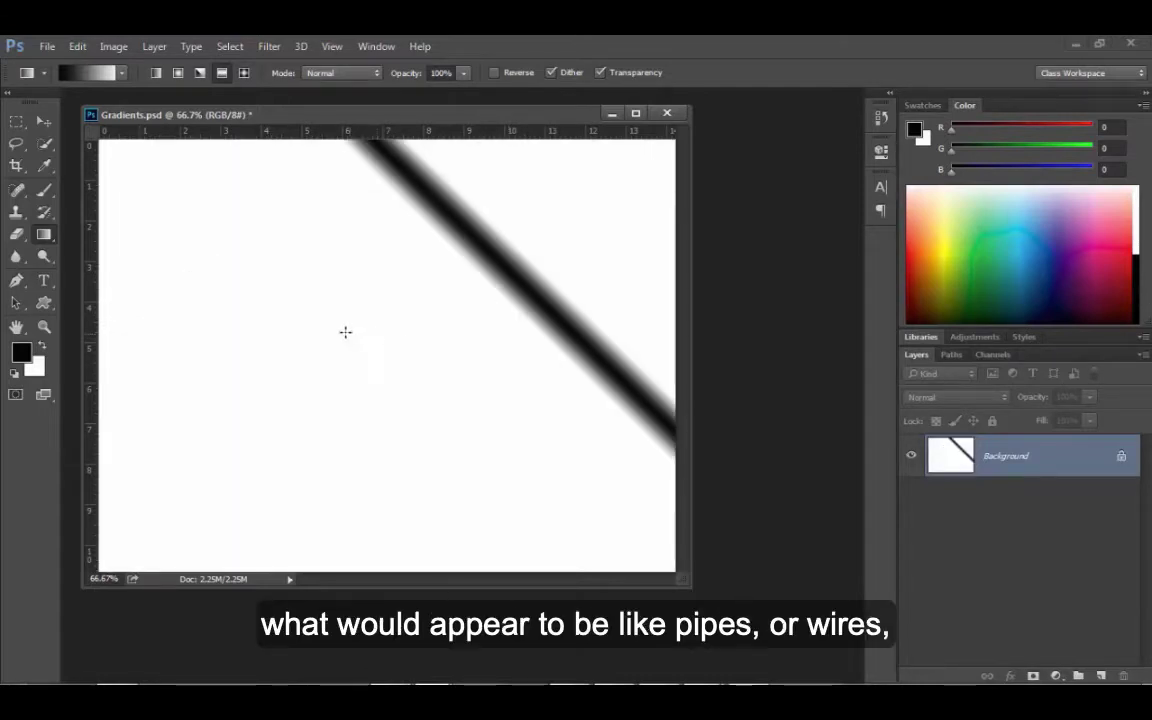
drag(345, 329, 362, 324)
drag(257, 270, 275, 269)
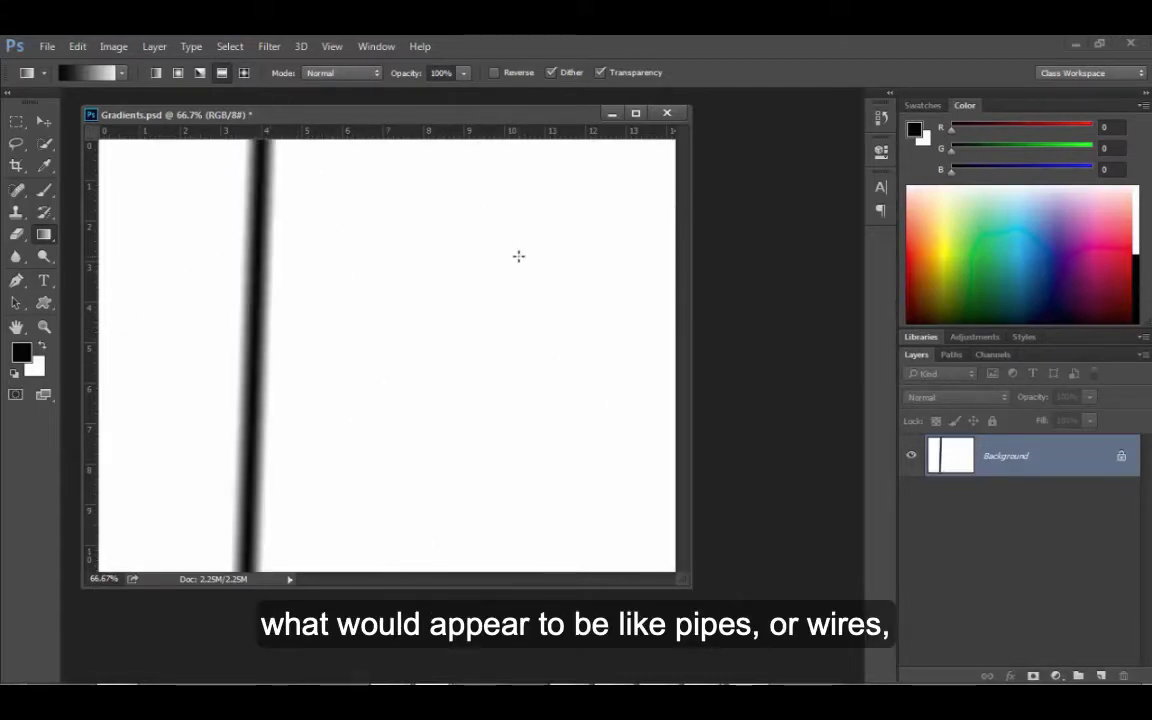
drag(517, 255, 502, 268)
drag(453, 303, 444, 307)
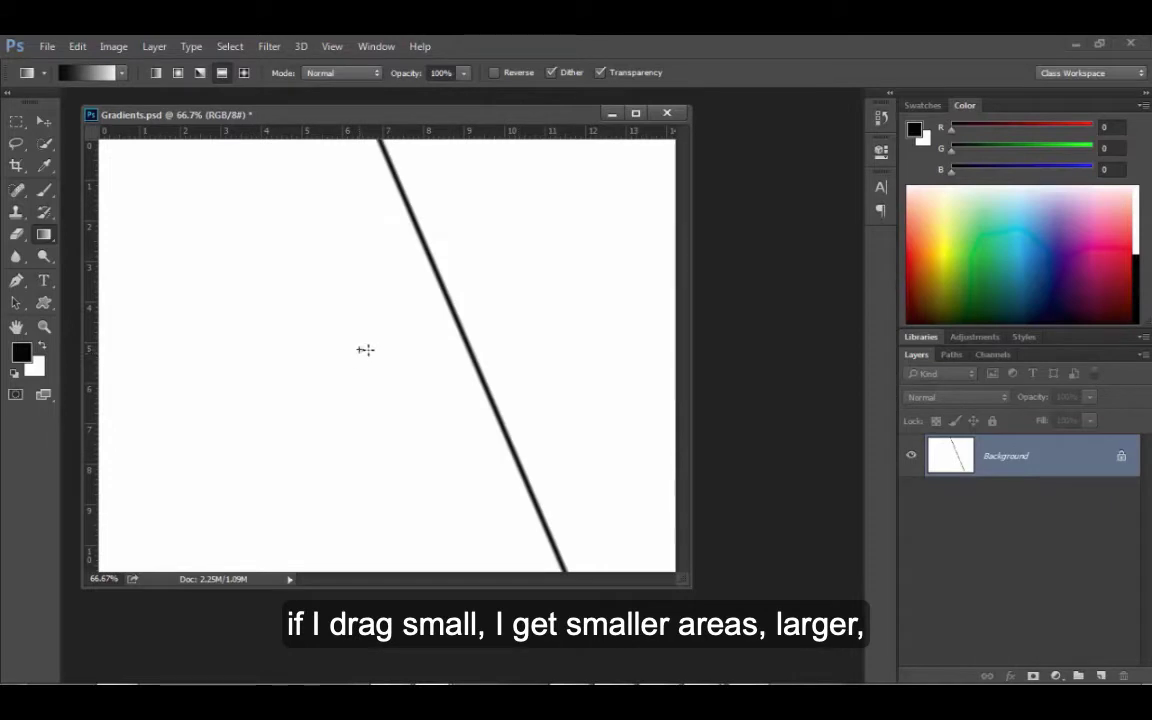
drag(362, 350, 370, 350)
drag(277, 277, 412, 377)
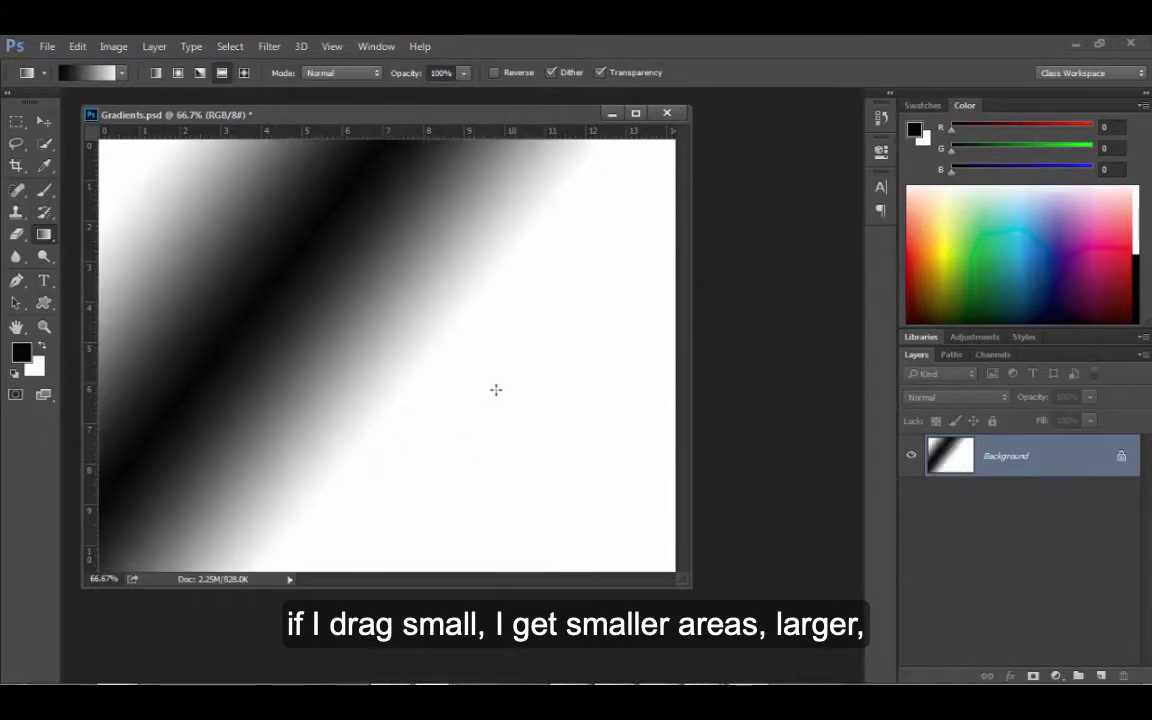
drag(589, 411, 522, 428)
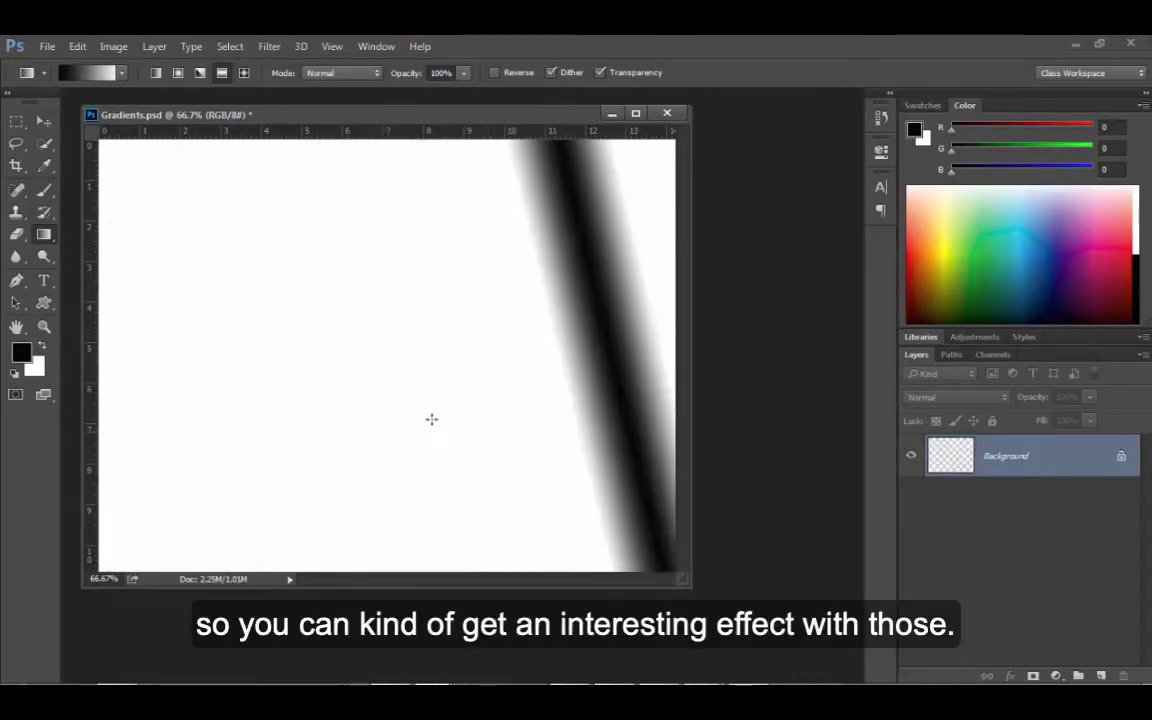
drag(452, 360, 462, 355)
drag(426, 270, 437, 281)
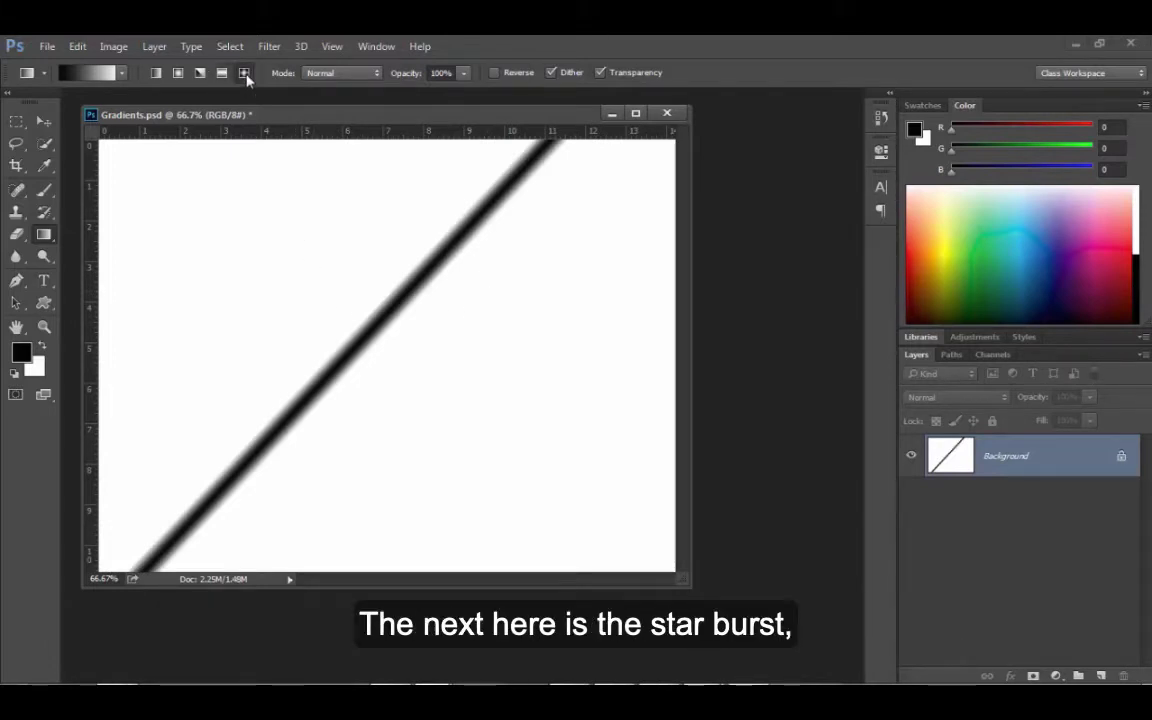
Step: Fill the canvas with small and large black-to-white diamond gradients at different positions and rotations
click(247, 80)
drag(214, 250, 216, 290)
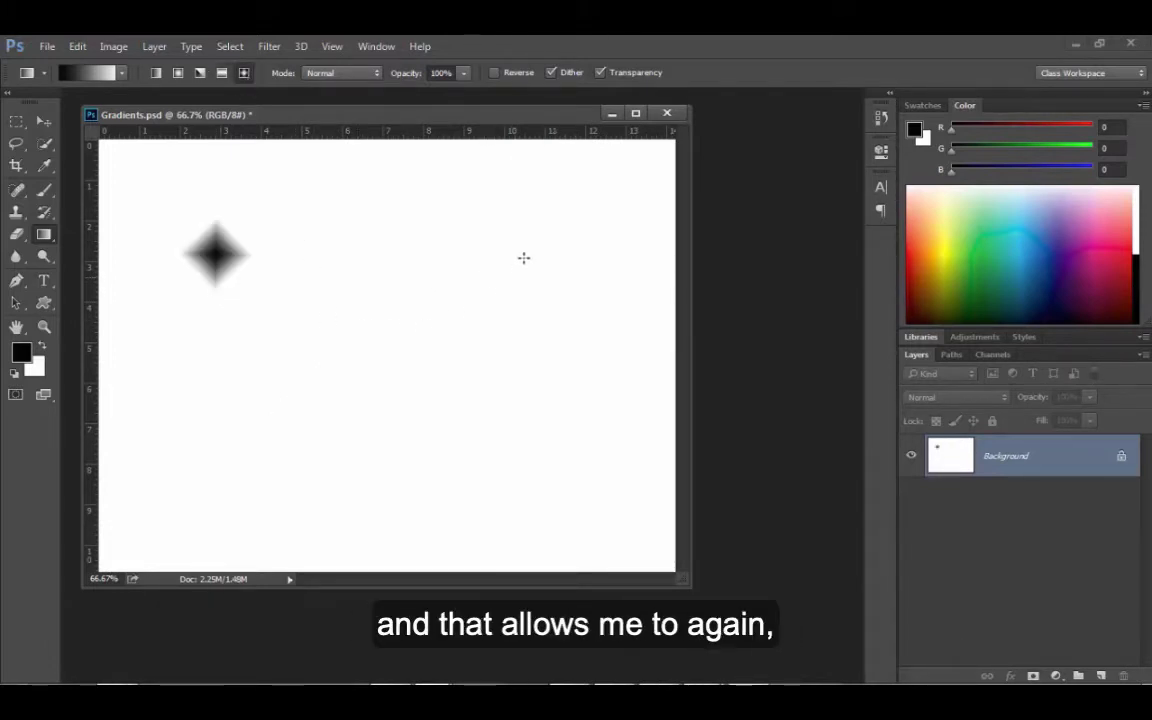
mouse_move(524, 257)
mouse_down()
mouse_move(337, 416)
mouse_move(300, 425)
mouse_up()
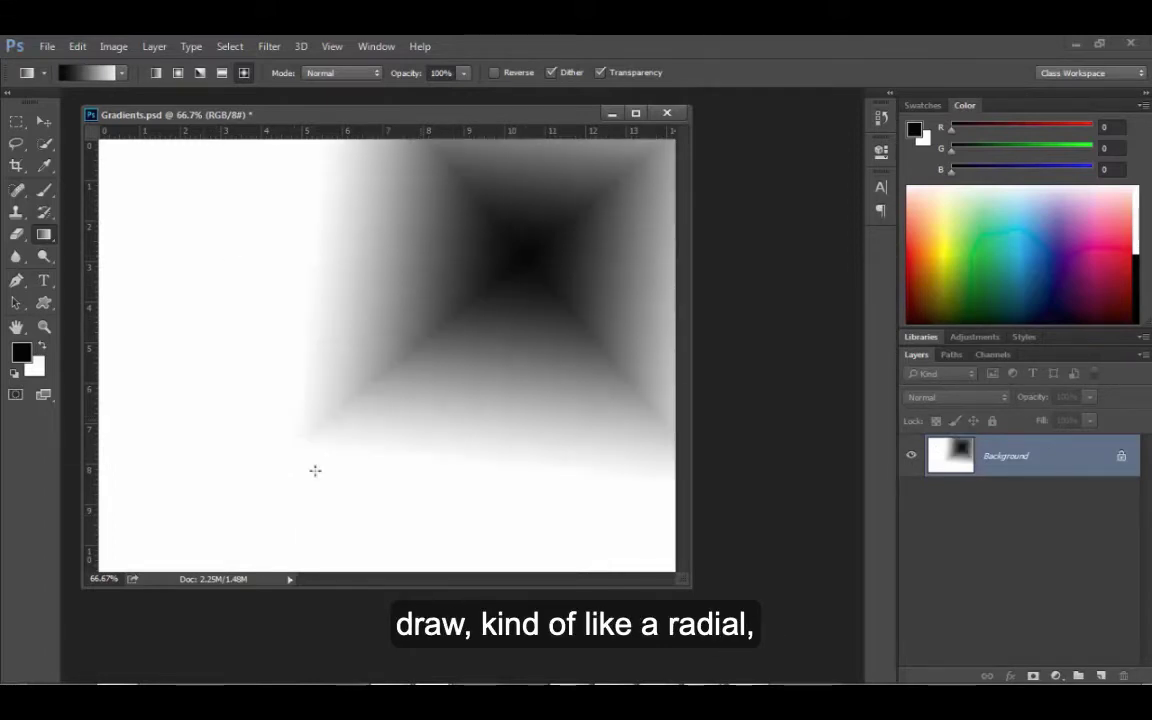
drag(180, 252, 212, 302)
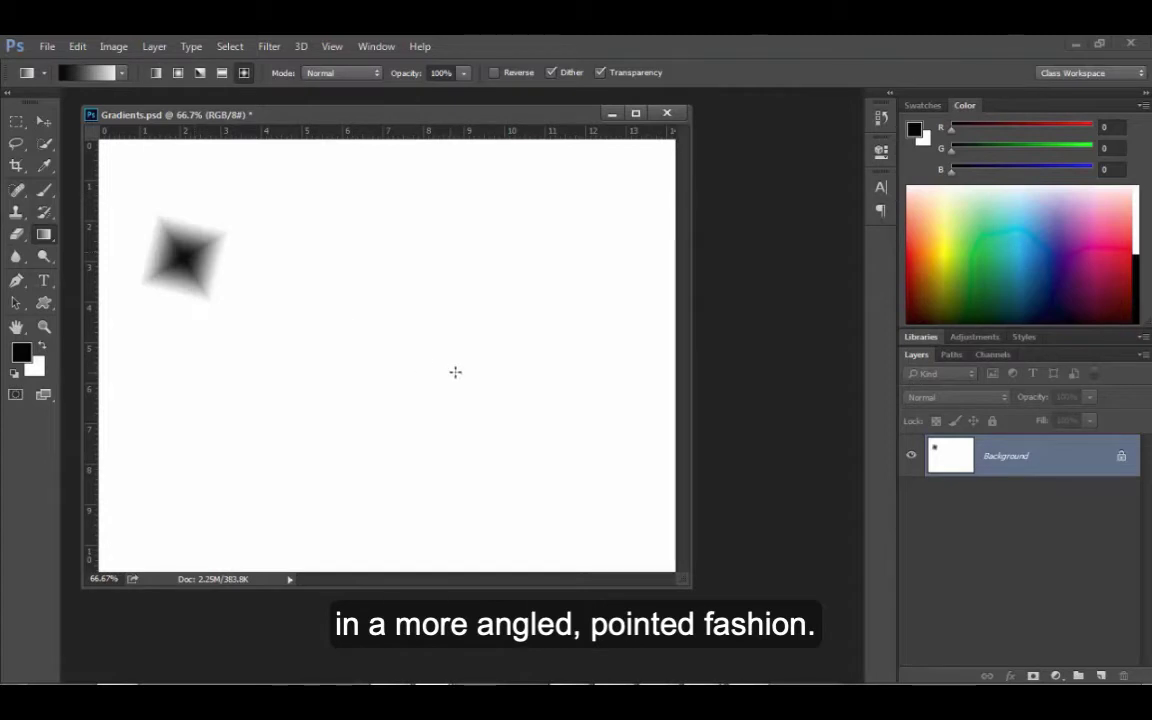
drag(455, 372, 638, 491)
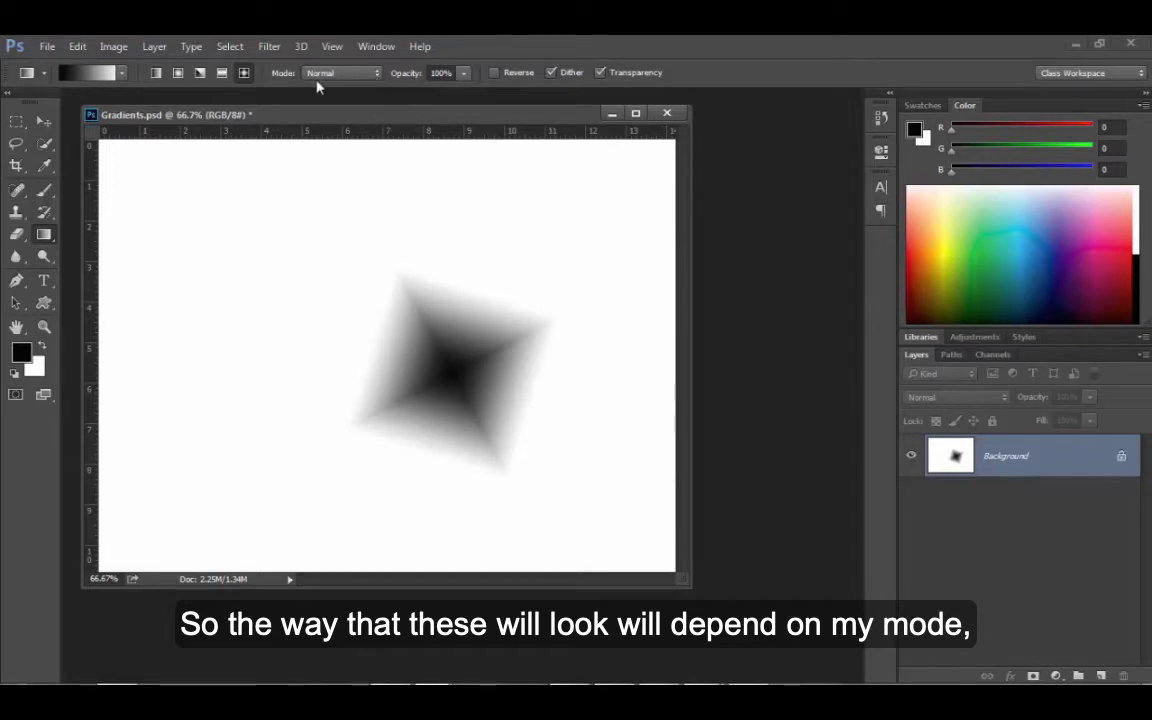
Step: Fill the canvas with a linear black-to-white gradient running diagonally from near the upper-left to near the lower-right corner
click(155, 72)
drag(171, 190, 586, 525)
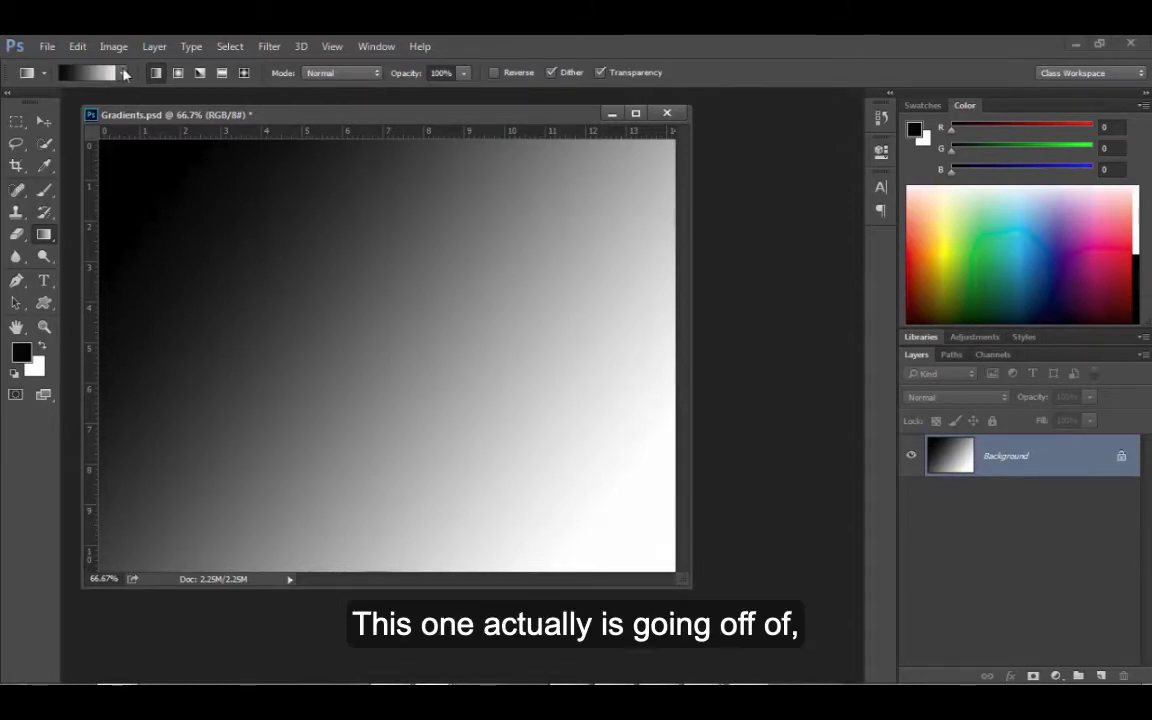
Step: Set the active gradient to the Foreground to Transparent preset in the Gradient Editor
click(124, 74)
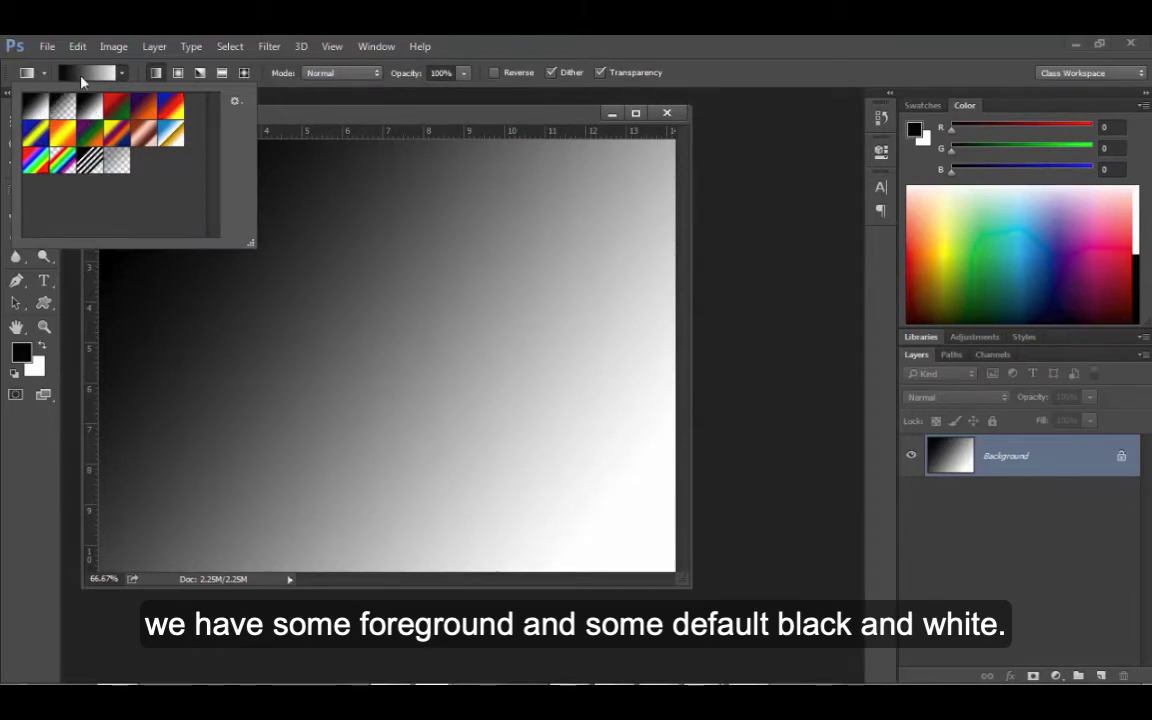
click(72, 70)
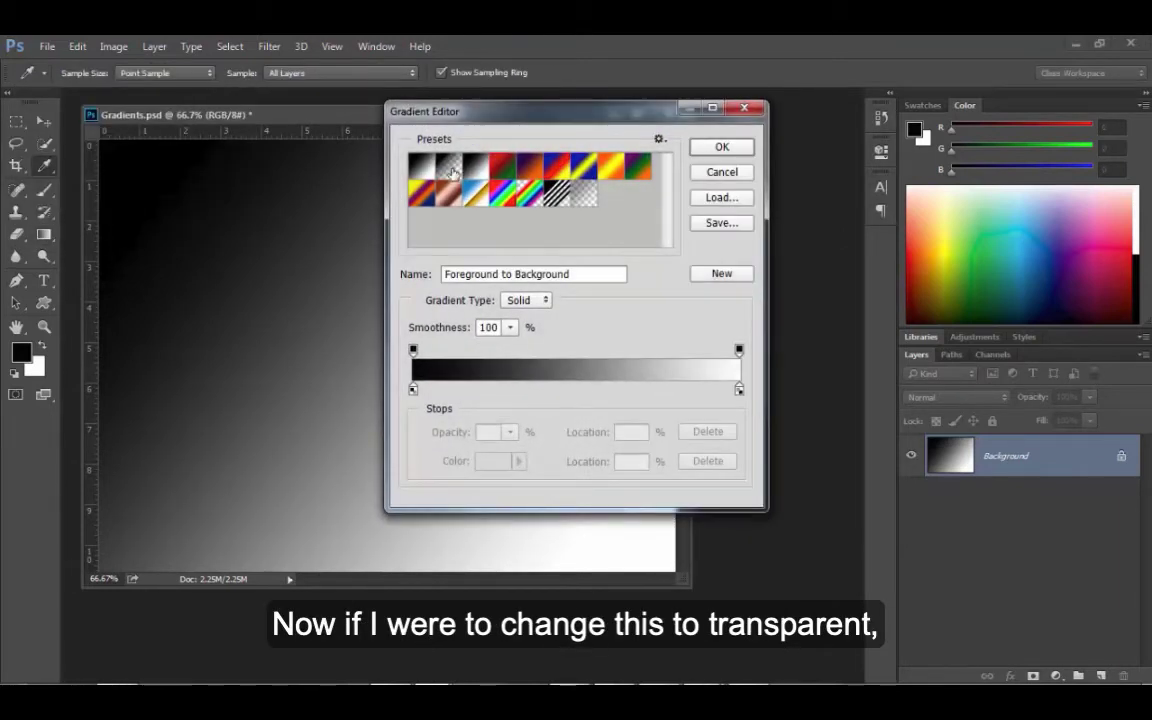
click(451, 169)
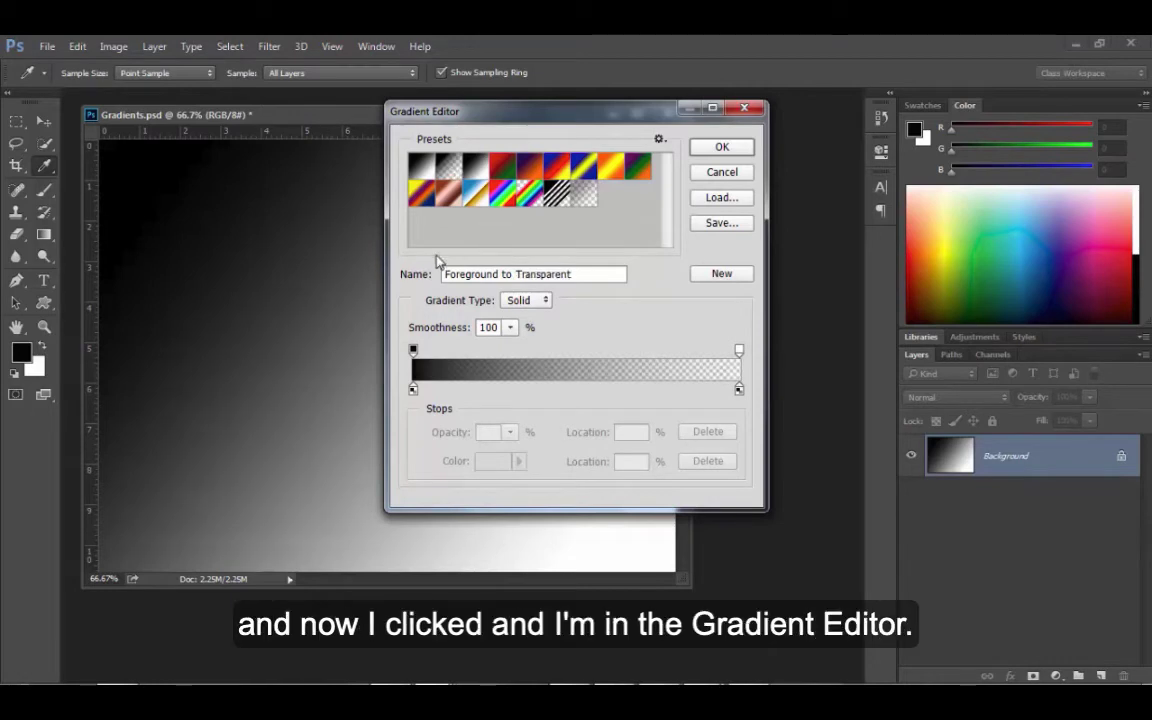
click(720, 148)
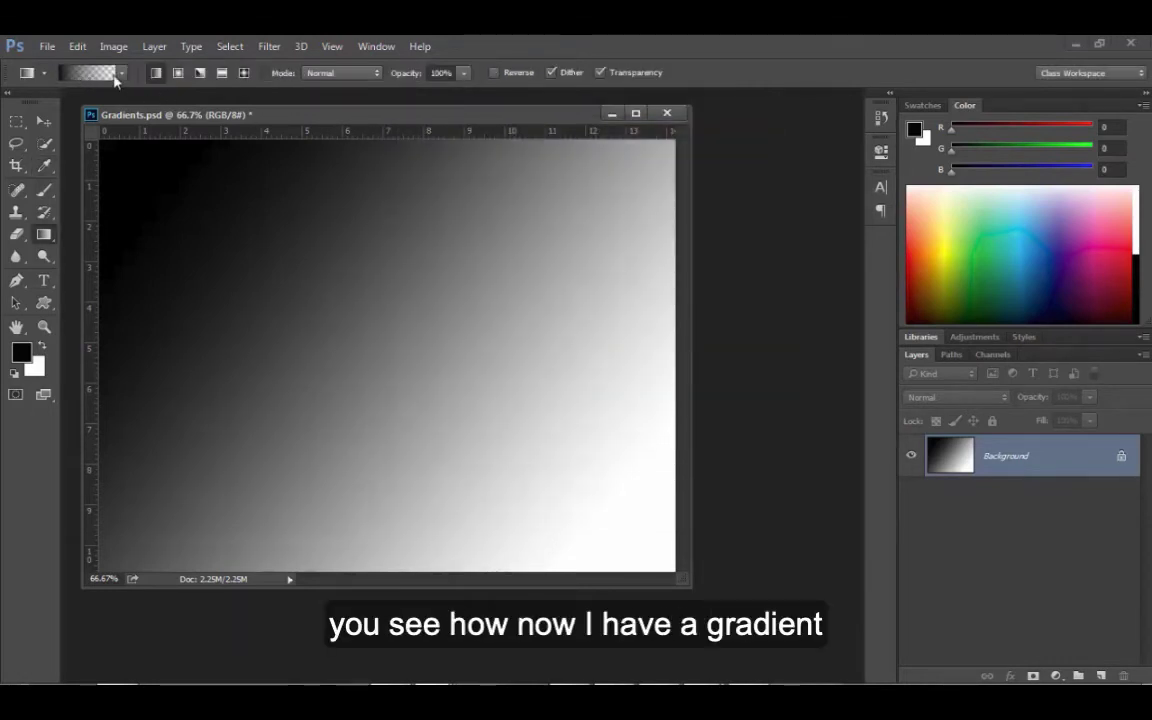
click(119, 73)
click(110, 75)
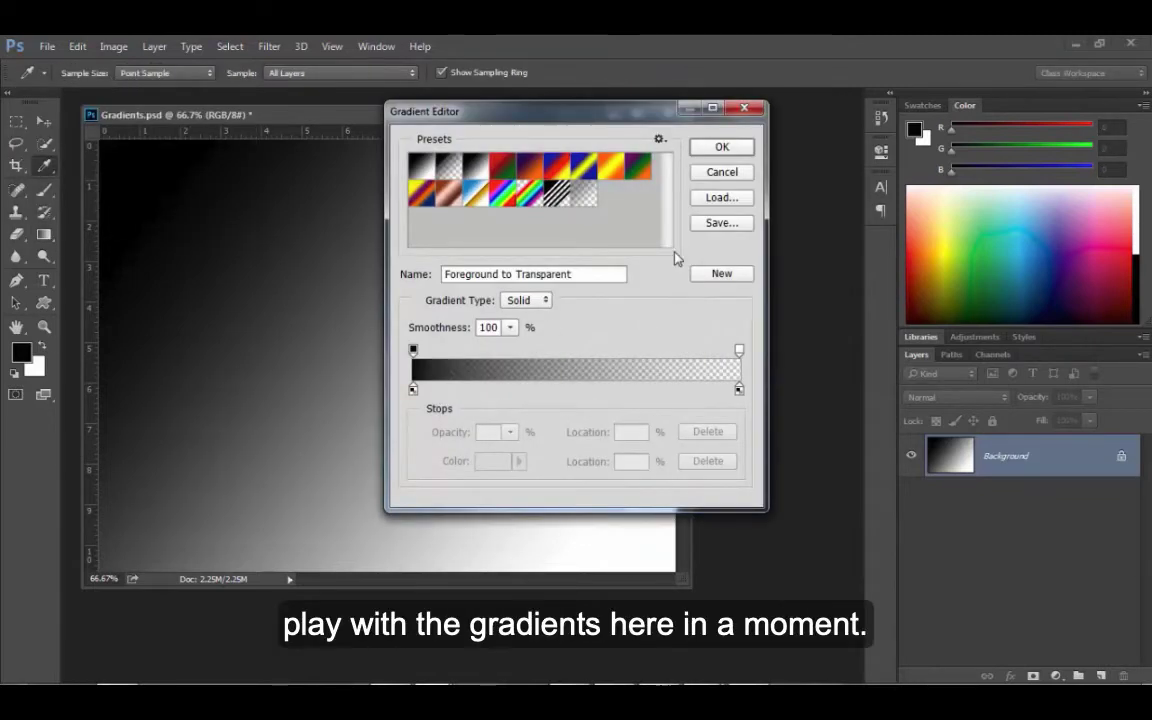
click(722, 148)
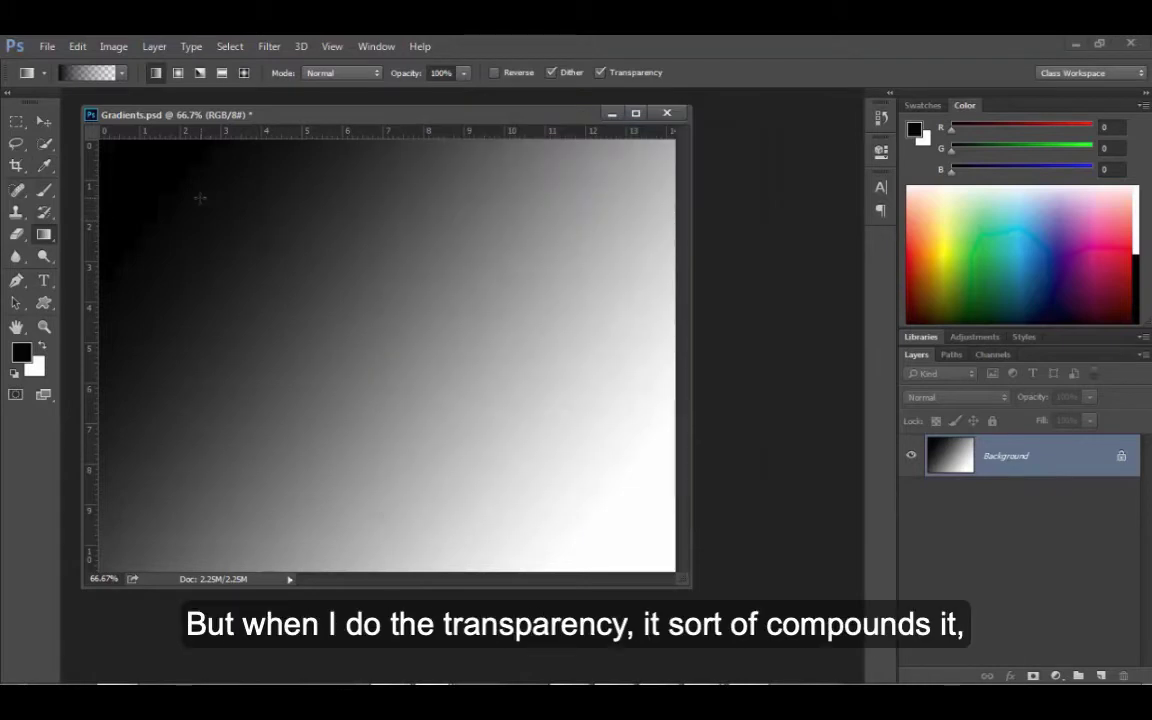
Step: Layer several linear Foreground to Transparent gradients over the canvas in different directions to compound the black and darken almost everything
drag(201, 198, 594, 492)
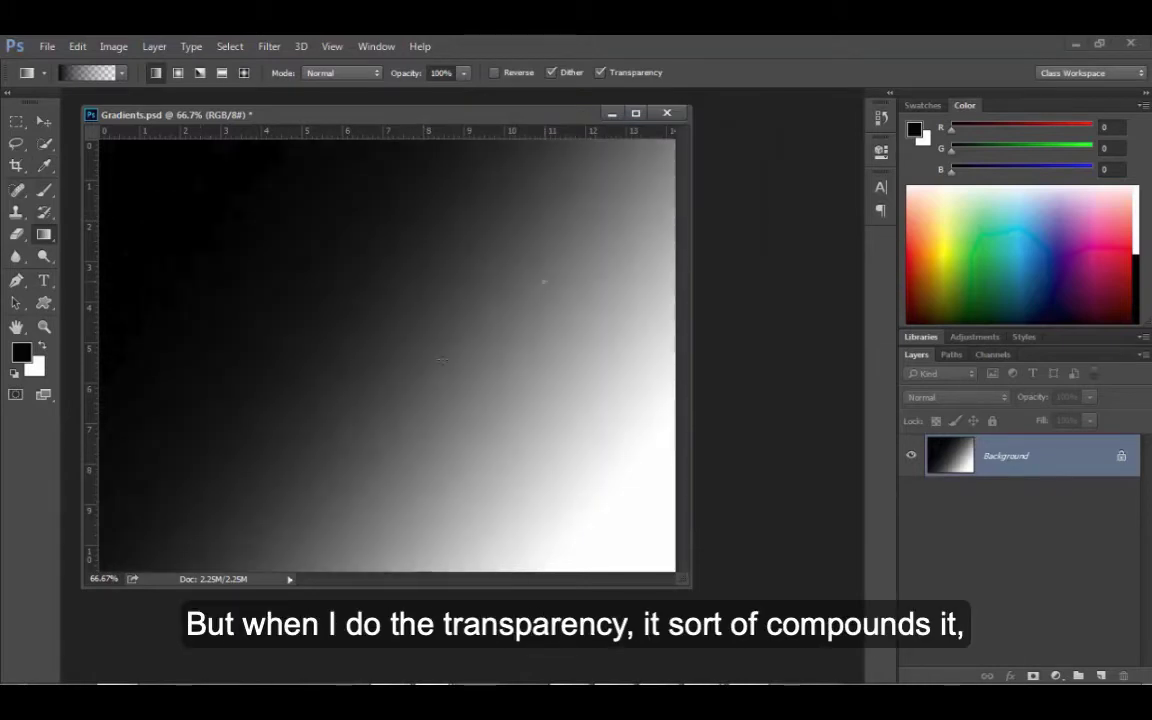
drag(442, 361, 341, 439)
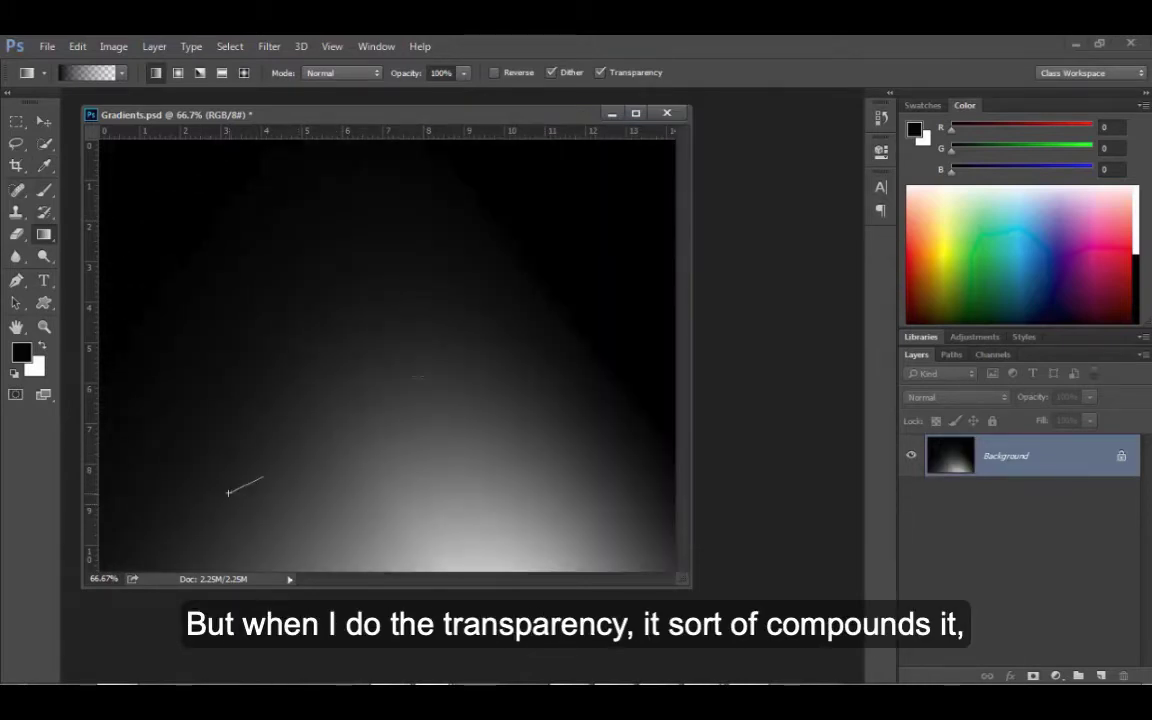
drag(228, 493, 501, 337)
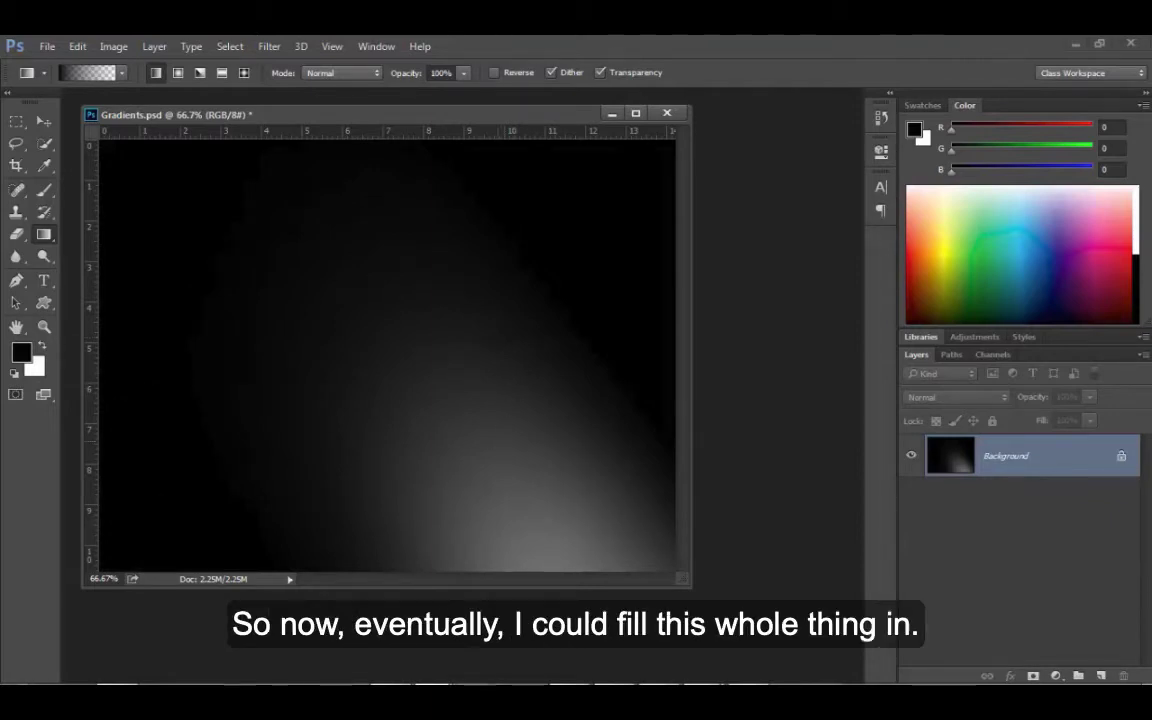
drag(524, 524, 443, 304)
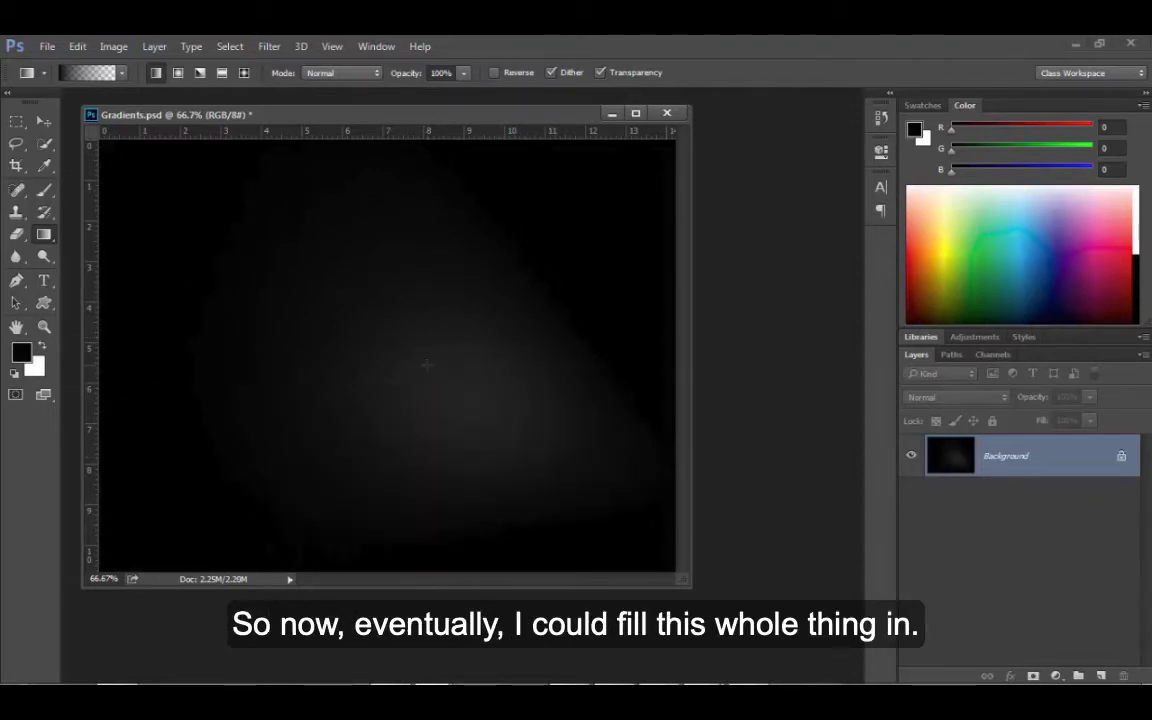
Step: Choose the Foreground to Background preset and fill the canvas with a black-to-white linear gradient running from the upper-left to the lower-right
click(122, 72)
double_click(32, 96)
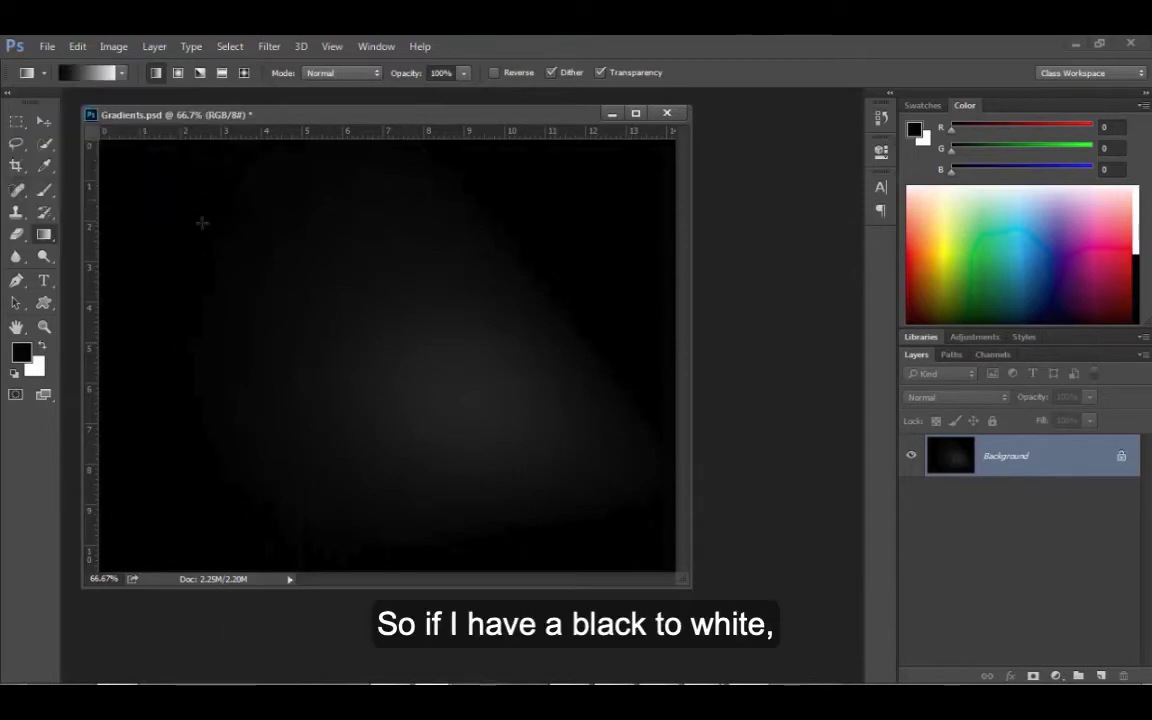
drag(160, 176, 578, 462)
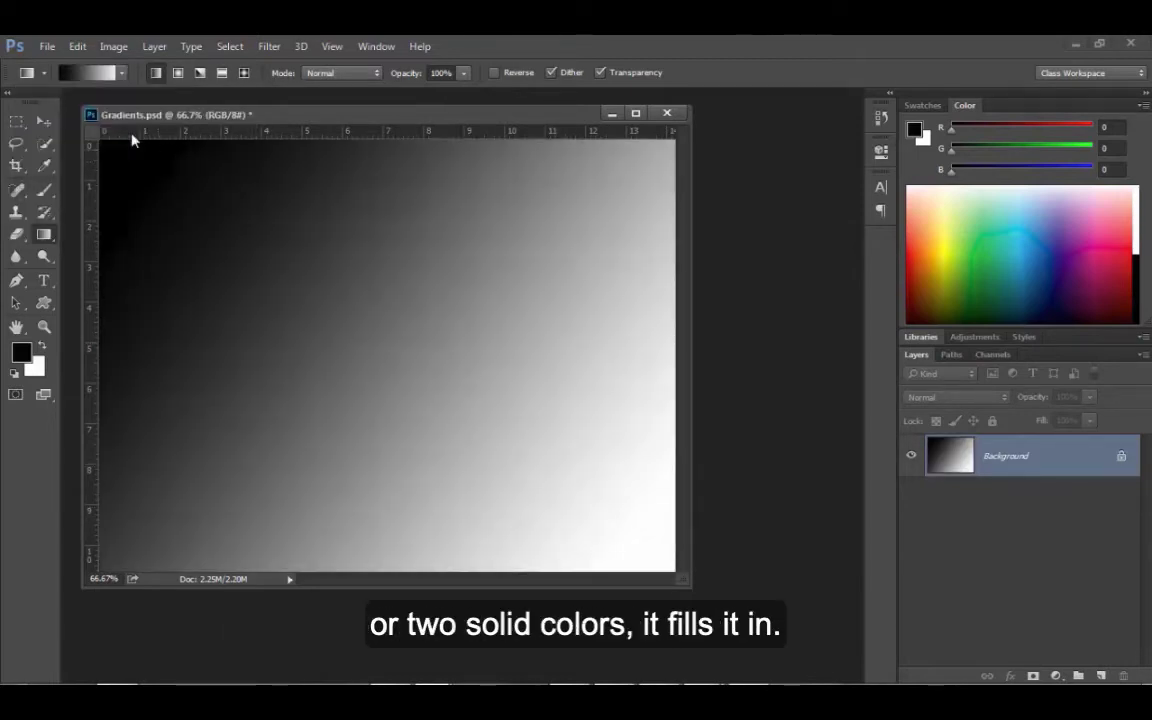
Step: Choose the transparent stripes preset and overlay broad black diagonal stripes on the existing black-to-white gradient
click(121, 73)
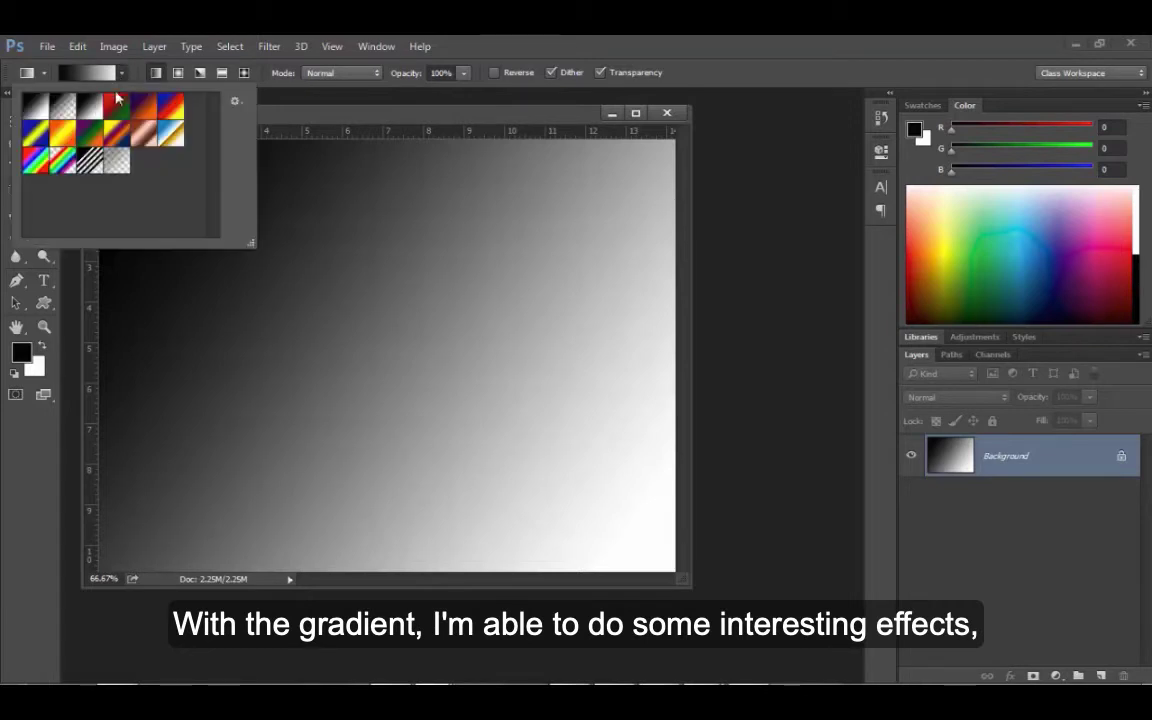
click(89, 158)
drag(185, 487, 272, 348)
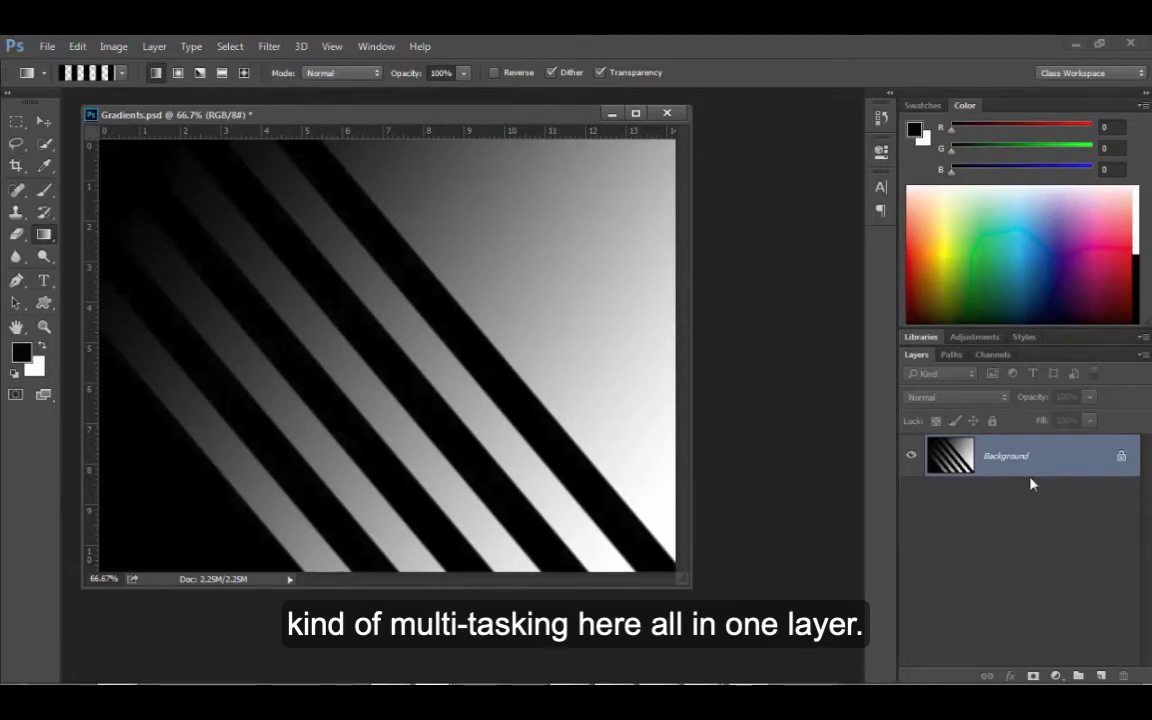
Step: Switch back to the Foreground to Background preset and fill the canvas with a linear gradient from the upper-right to the lower-left
click(120, 74)
click(35, 104)
drag(635, 204, 264, 460)
Step: Load the Red, Green preset in the Gradient Editor and select its green and red color stops in turn, ending on red
click(84, 73)
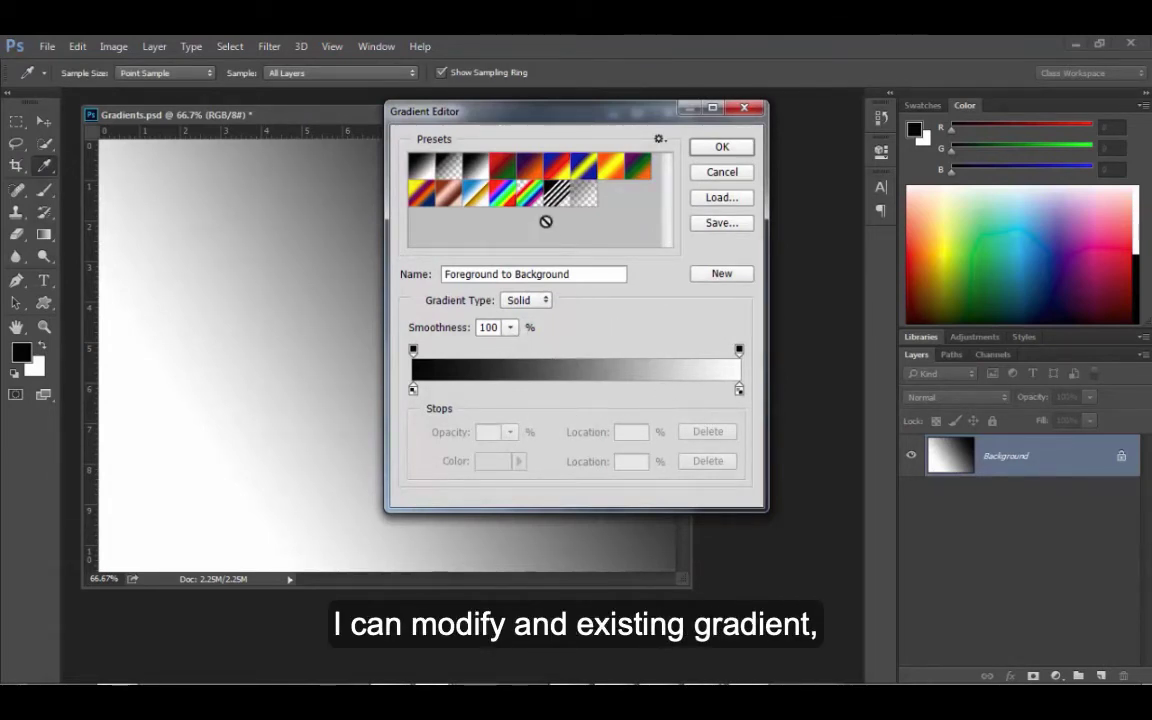
click(503, 167)
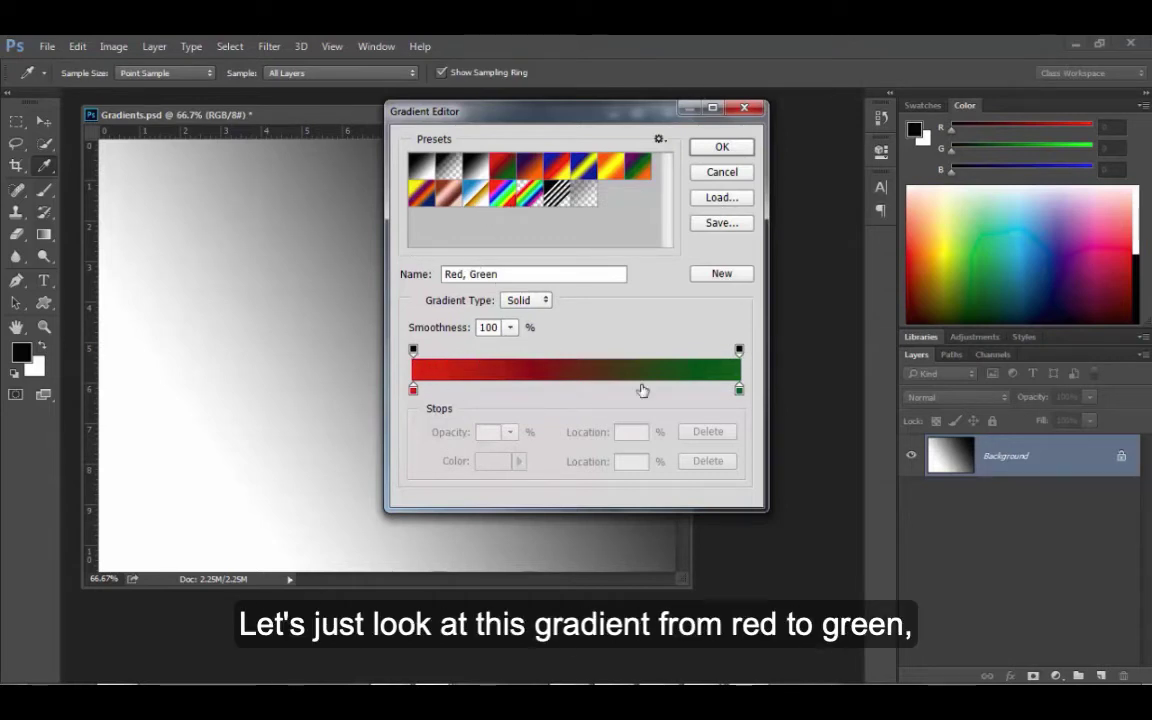
click(415, 391)
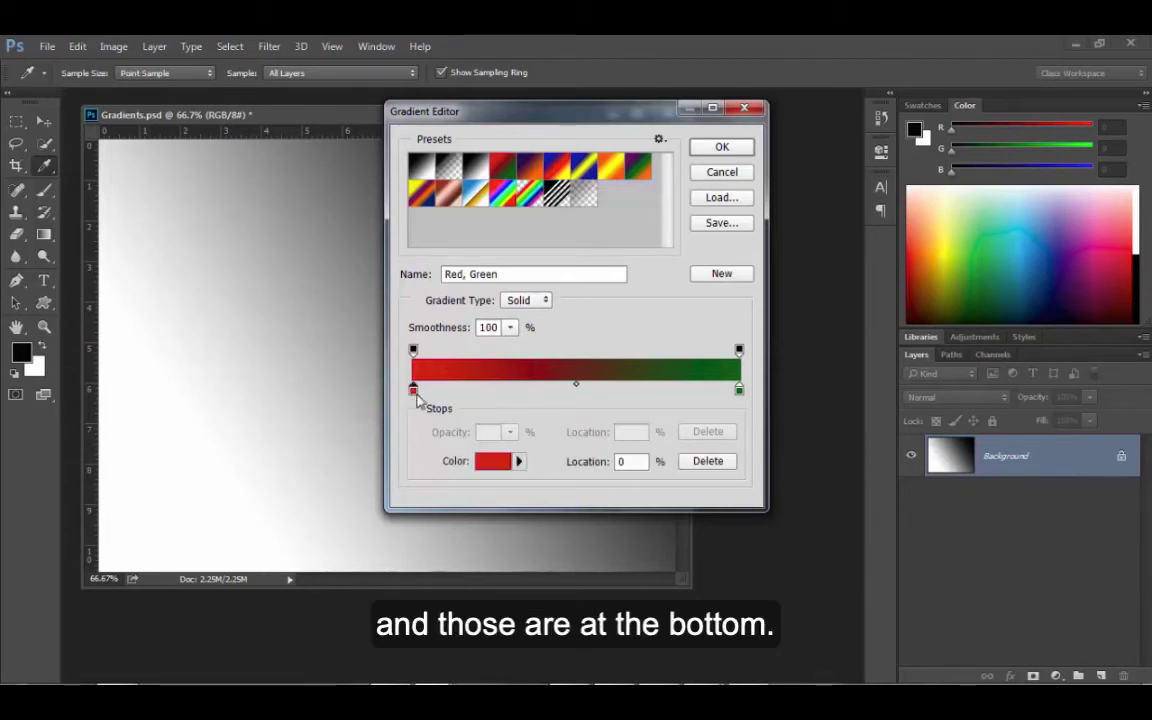
click(739, 390)
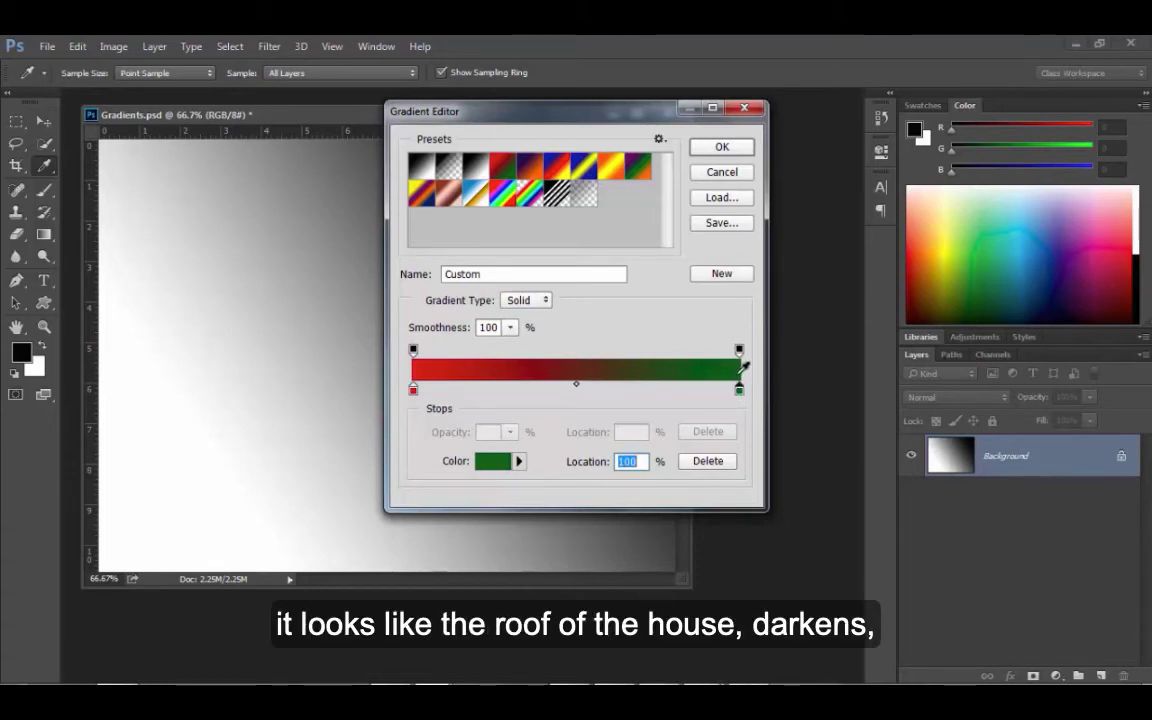
click(413, 390)
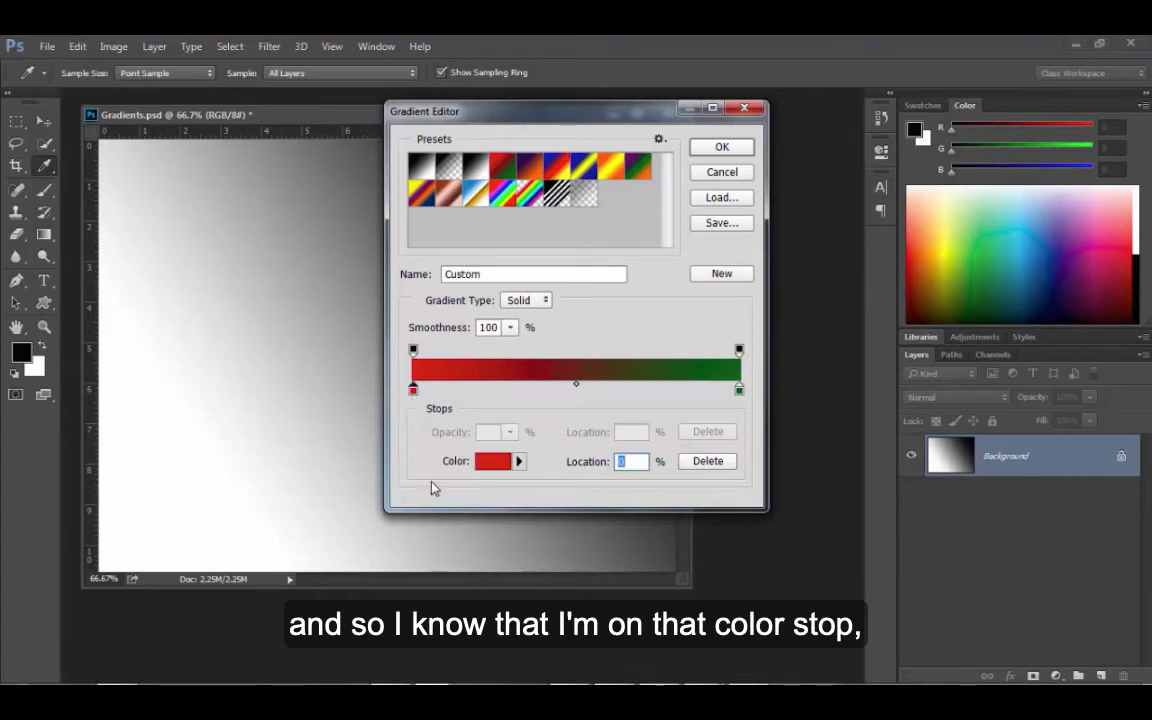
Step: Change the red color stop at location 0% to a bright yellow-green after trying pink and olive tones in the Color Picker
click(518, 462)
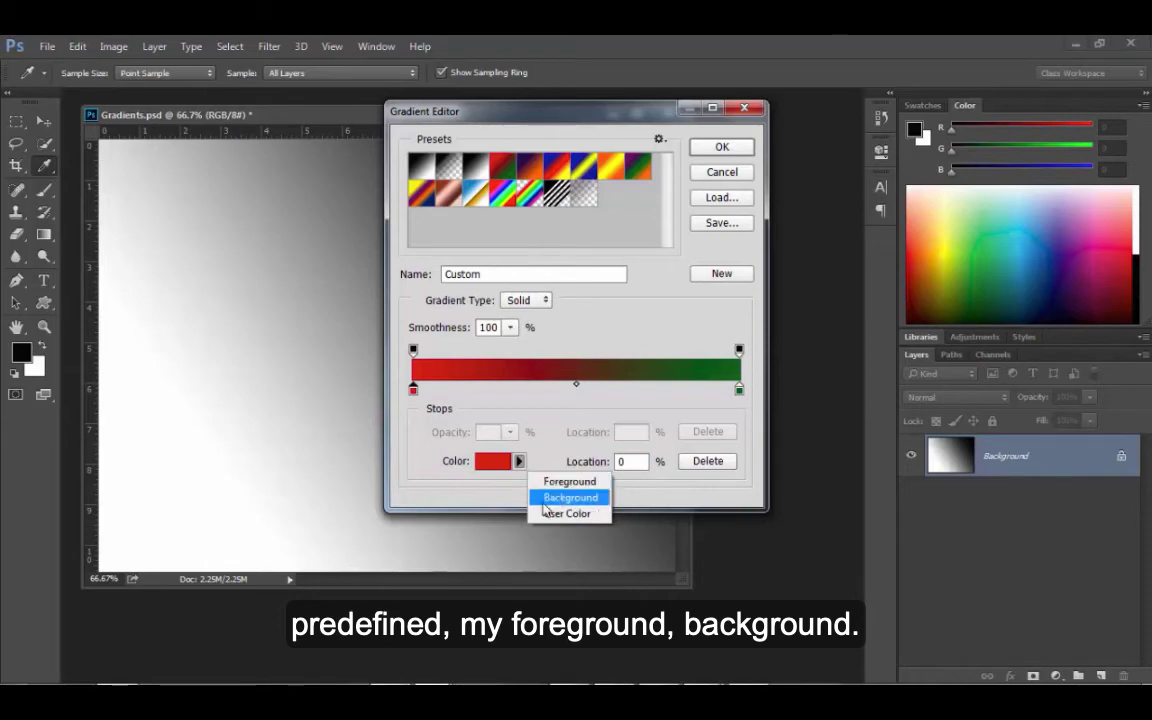
click(479, 461)
click(486, 465)
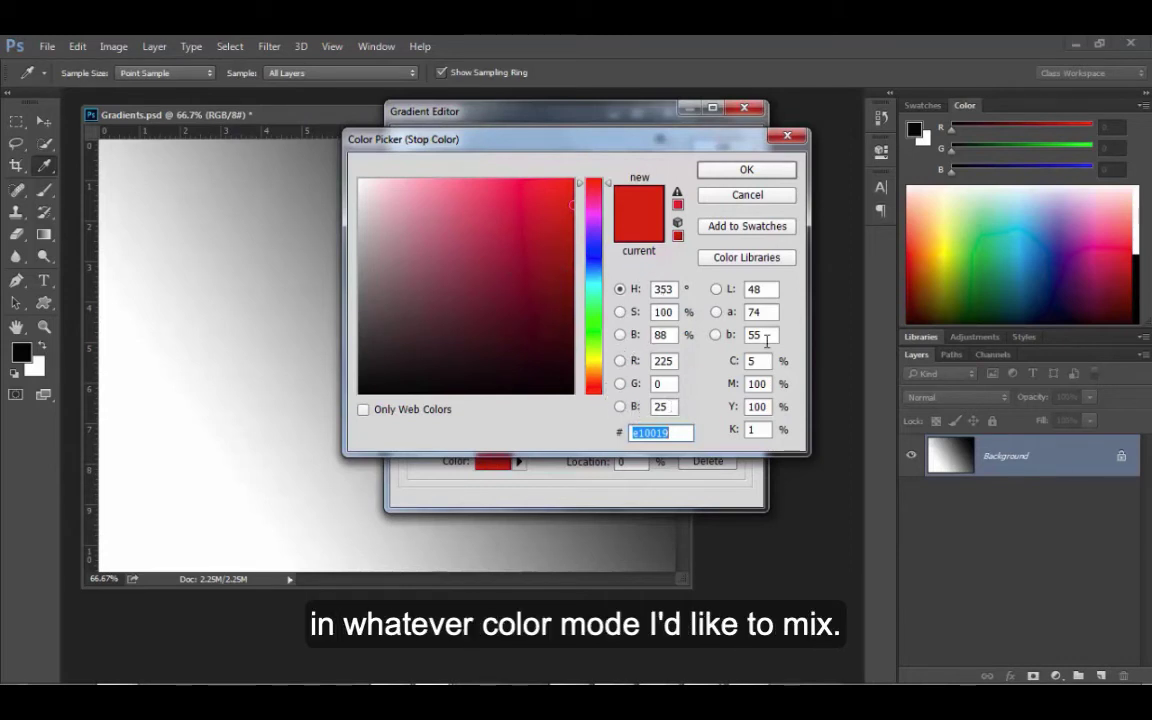
click(448, 216)
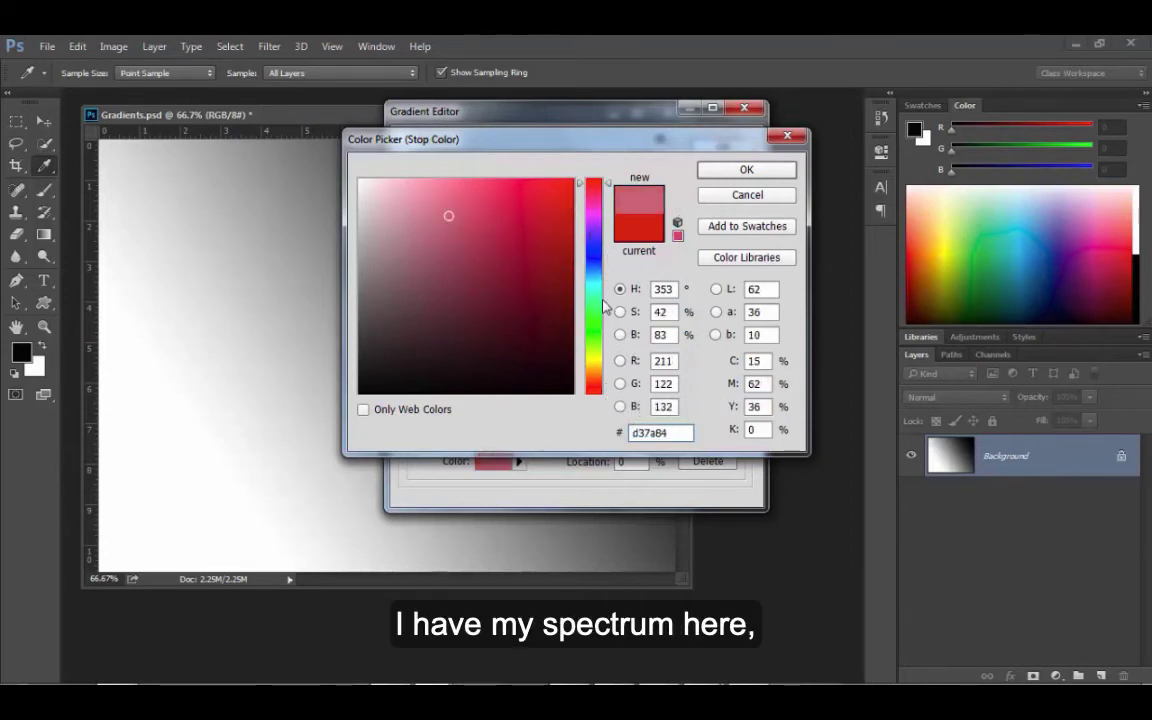
click(600, 227)
mouse_move(516, 211)
mouse_down()
mouse_move(440, 191)
mouse_move(524, 334)
mouse_move(391, 321)
mouse_move(471, 303)
mouse_up()
click(596, 356)
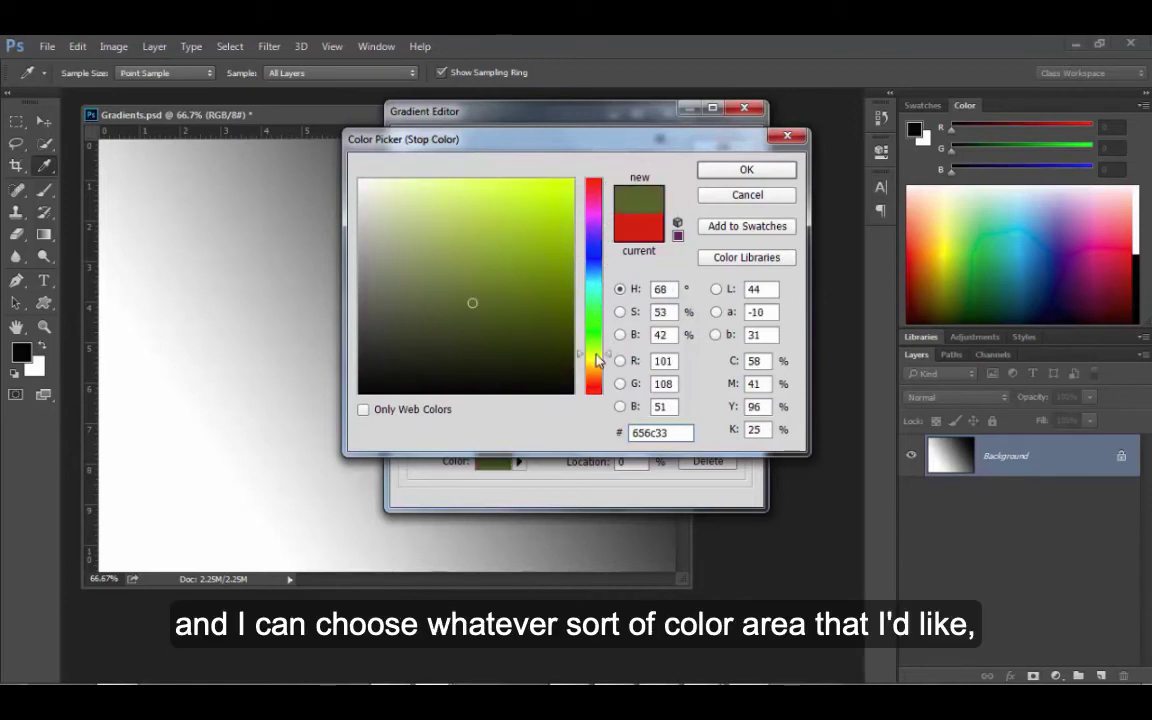
click(496, 185)
click(735, 175)
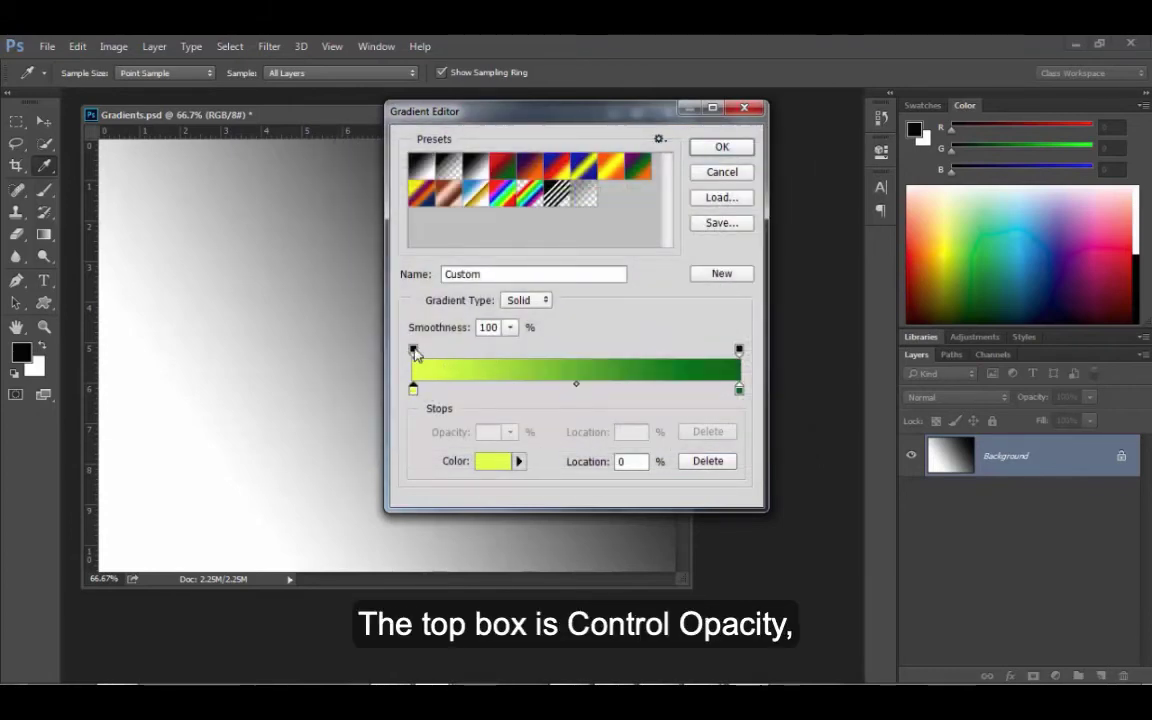
Step: Add an opacity stop at location 68% of the gradient and lower its opacity to 42%
click(413, 351)
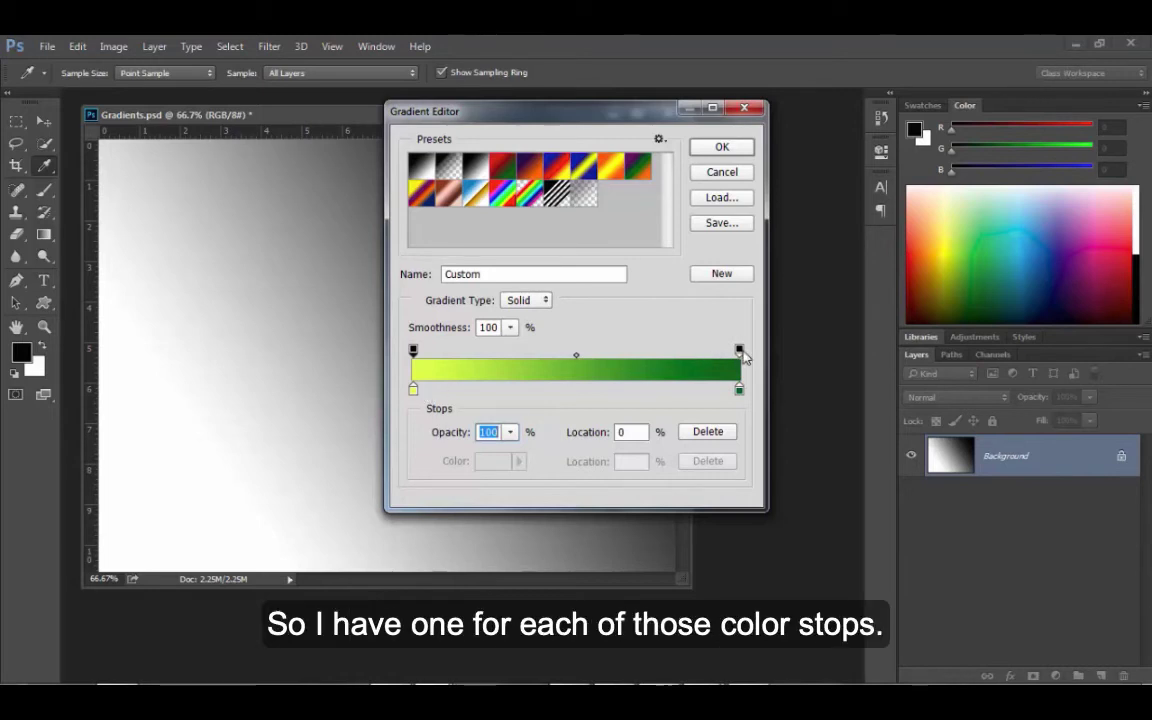
click(740, 351)
click(635, 351)
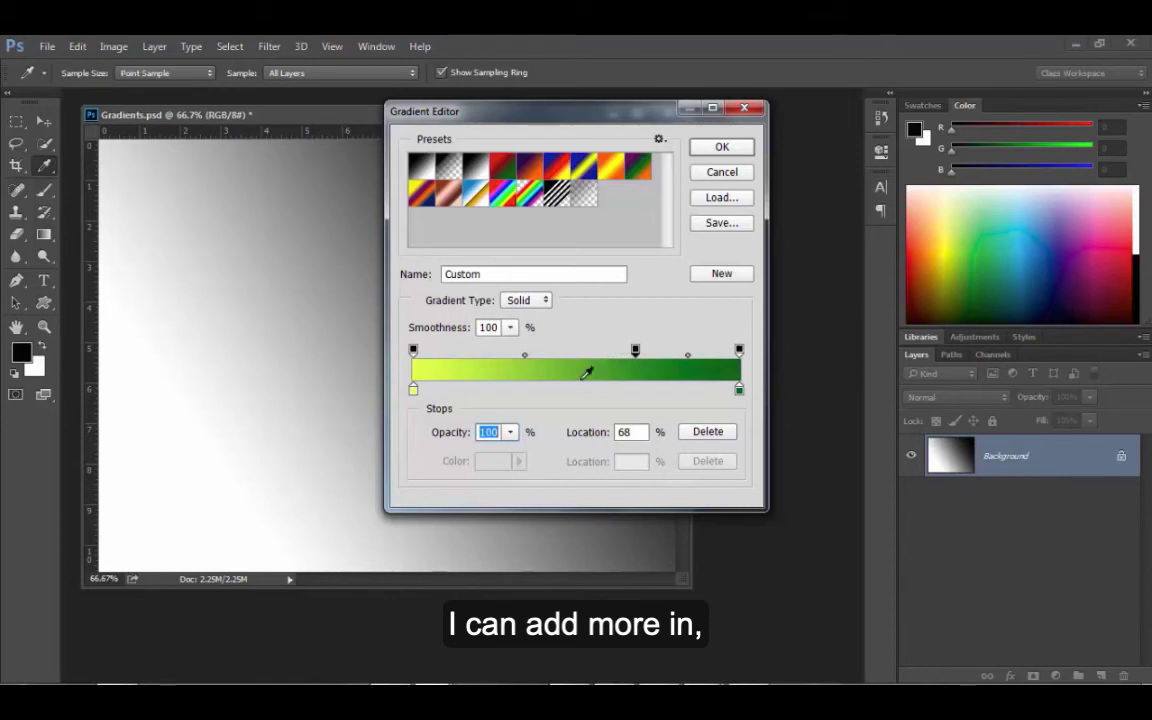
click(510, 432)
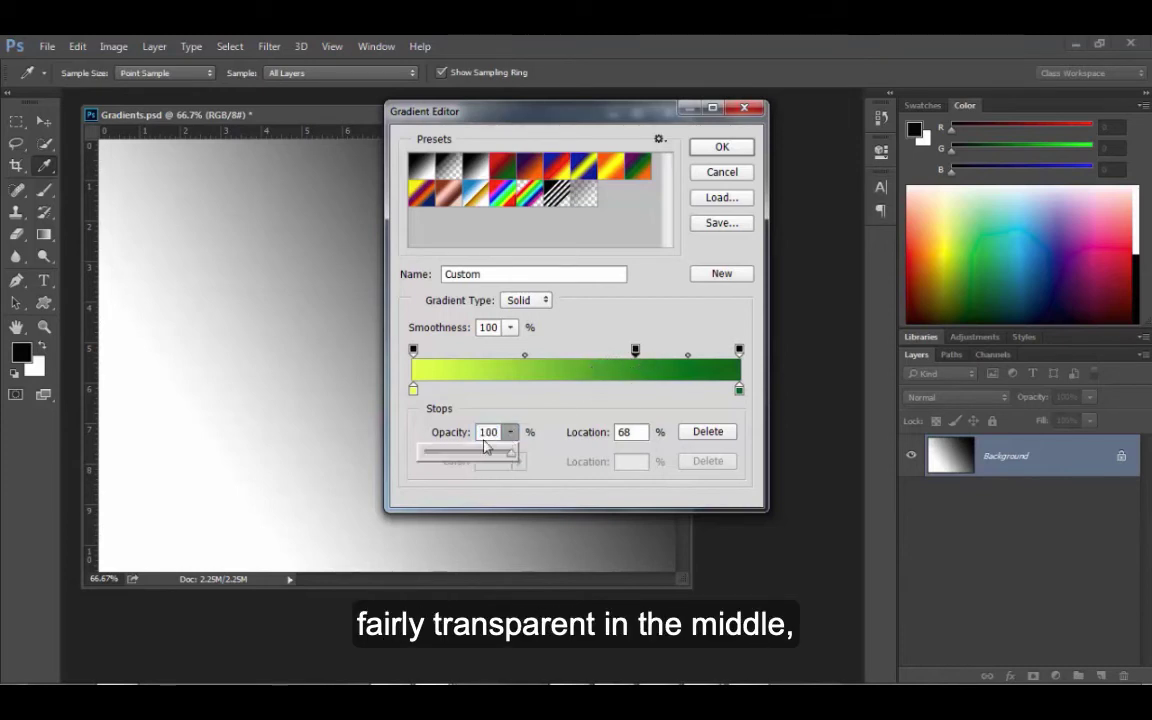
drag(483, 452, 463, 462)
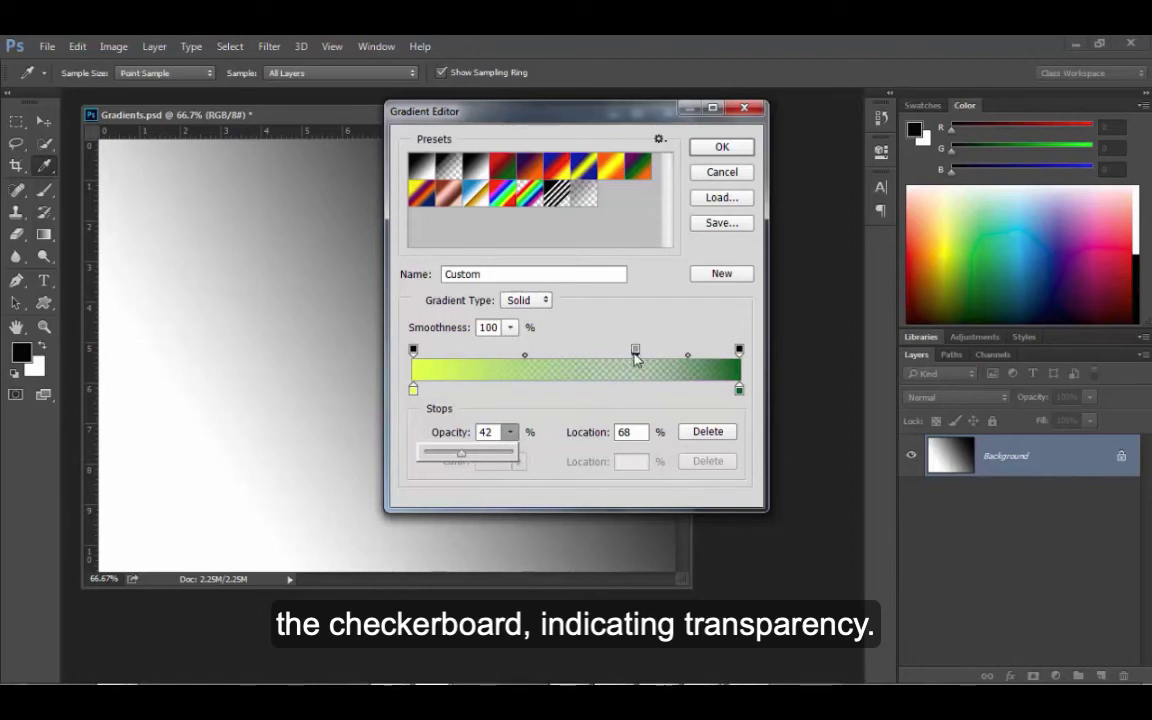
Step: Add five color stops between the gradient's end stops, including ones at locations 48% and 25%
click(570, 391)
click(533, 391)
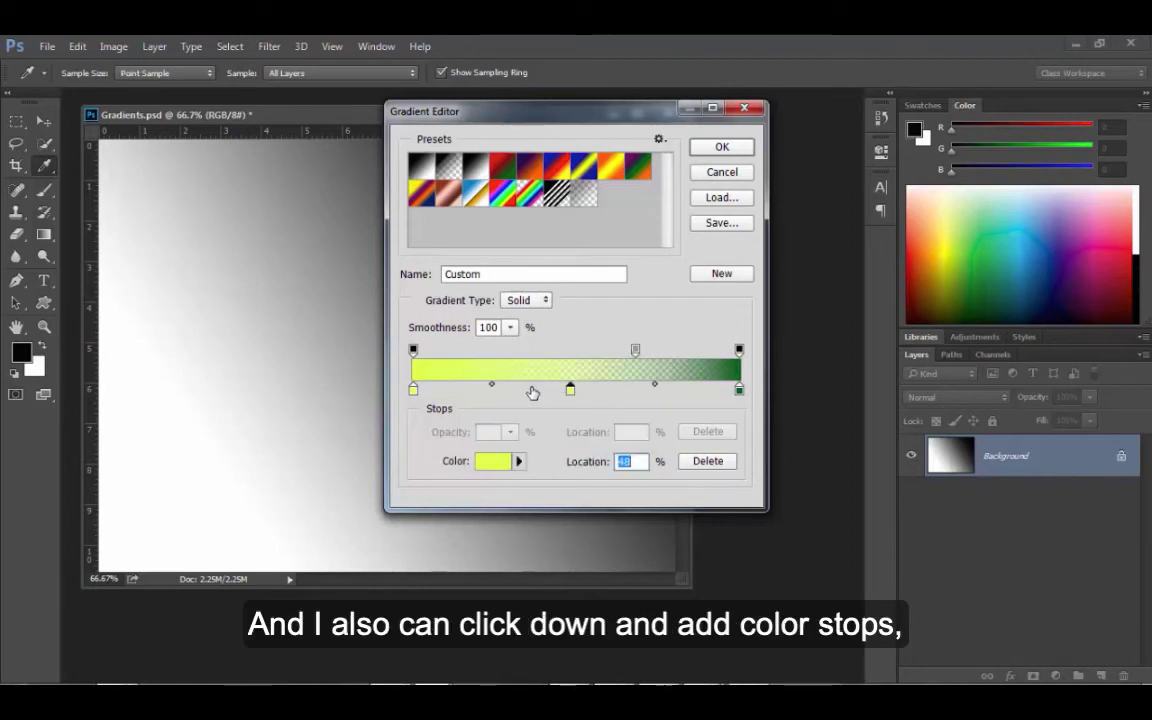
click(684, 391)
click(617, 391)
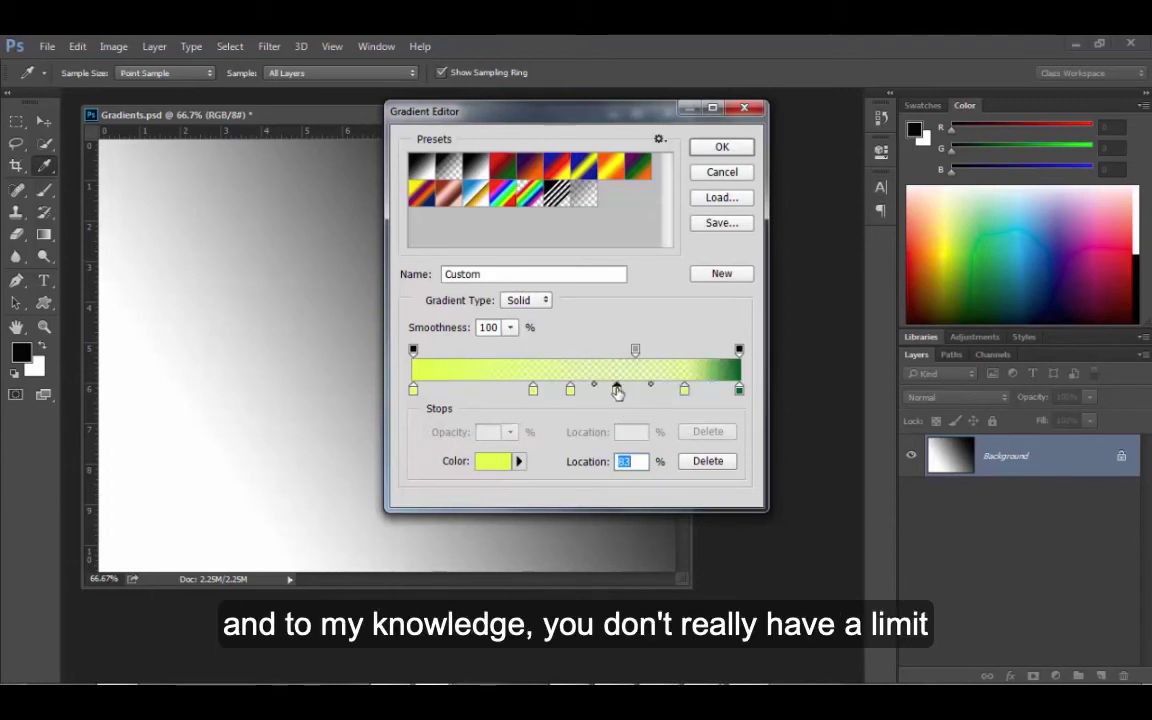
click(495, 391)
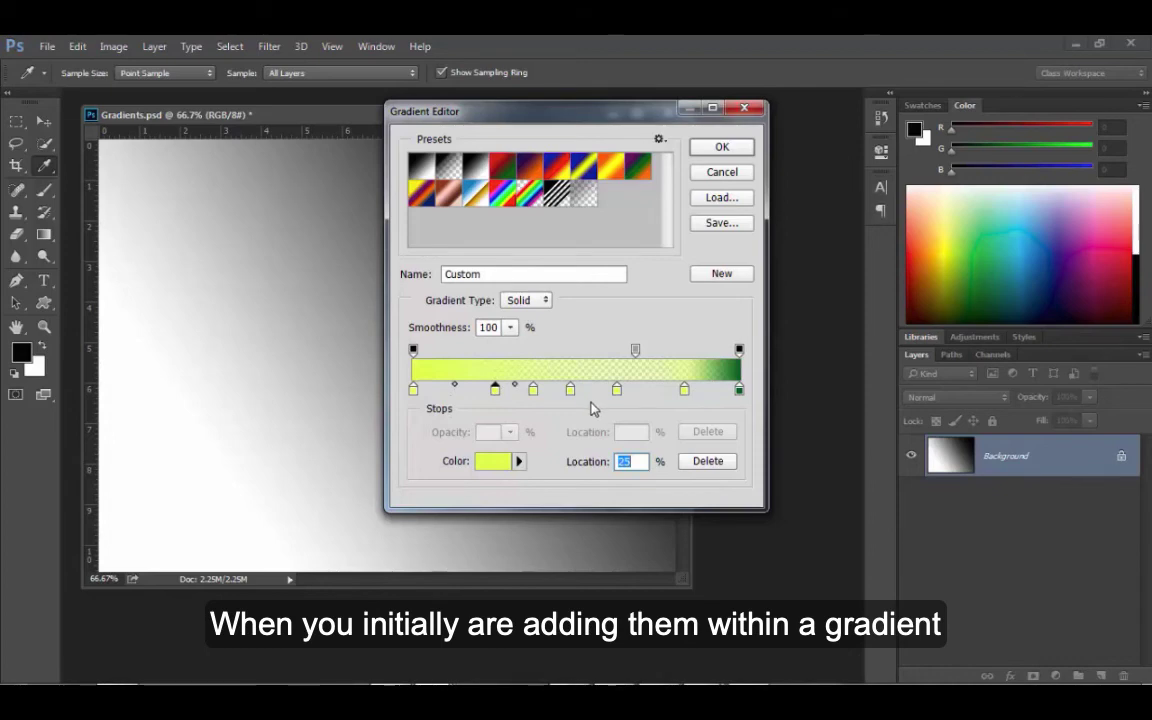
Step: Set the color of the stop at location 25% to dark olive green, #687404
double_click(495, 391)
drag(490, 240, 567, 296)
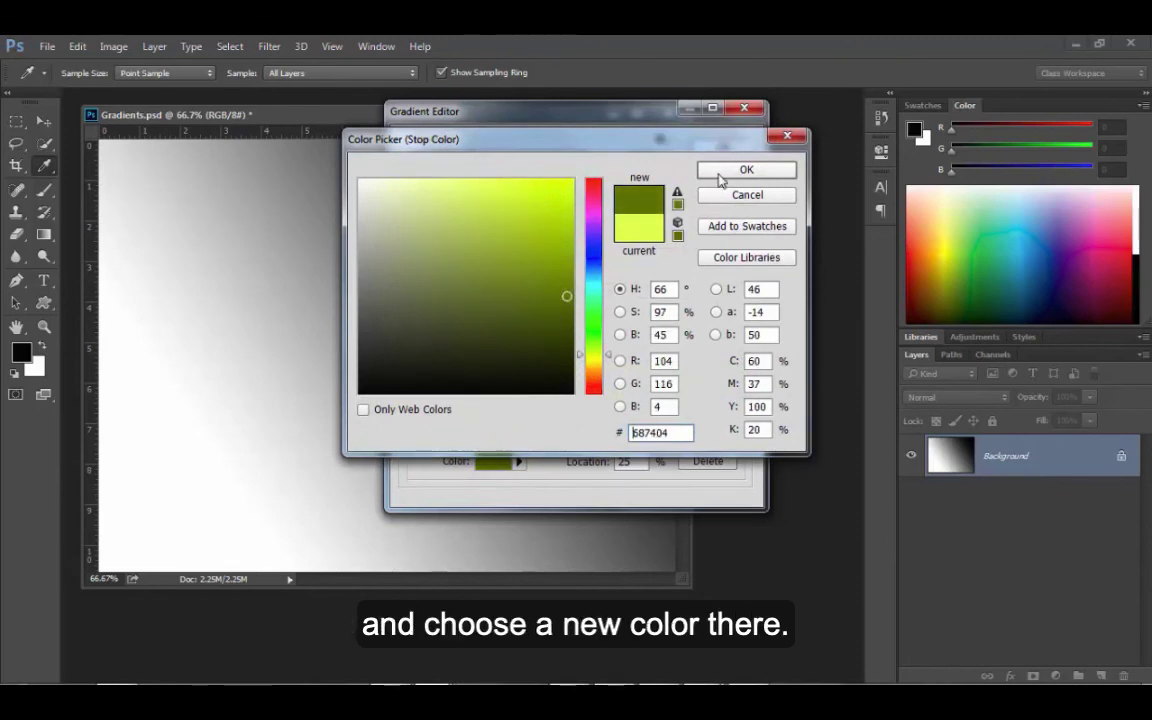
click(718, 172)
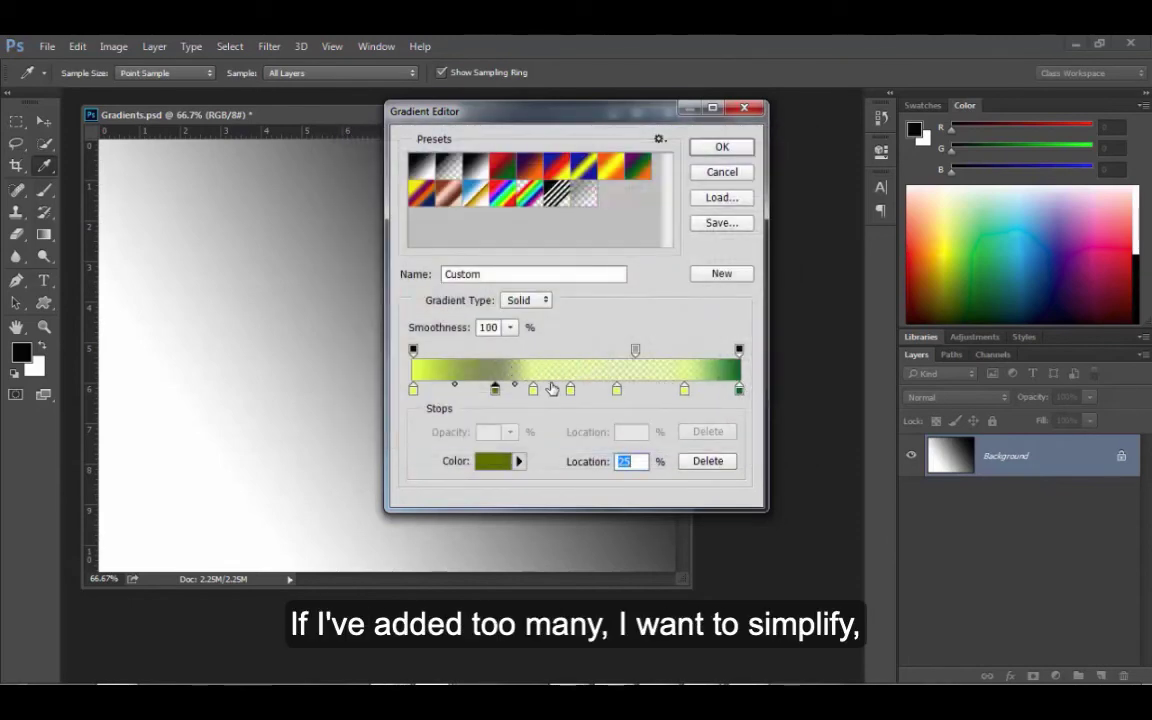
Step: Remove all the intermediate color stops, keeping only the yellow-green and dark green end stops
drag(571, 391, 535, 414)
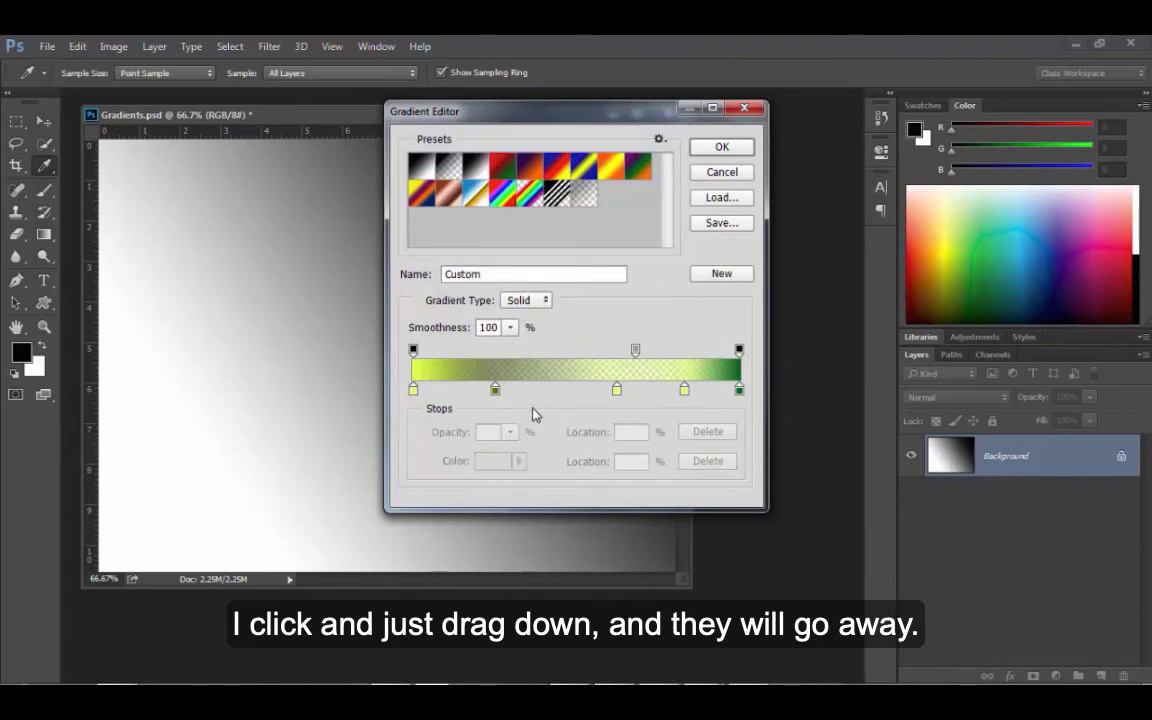
drag(615, 394, 605, 421)
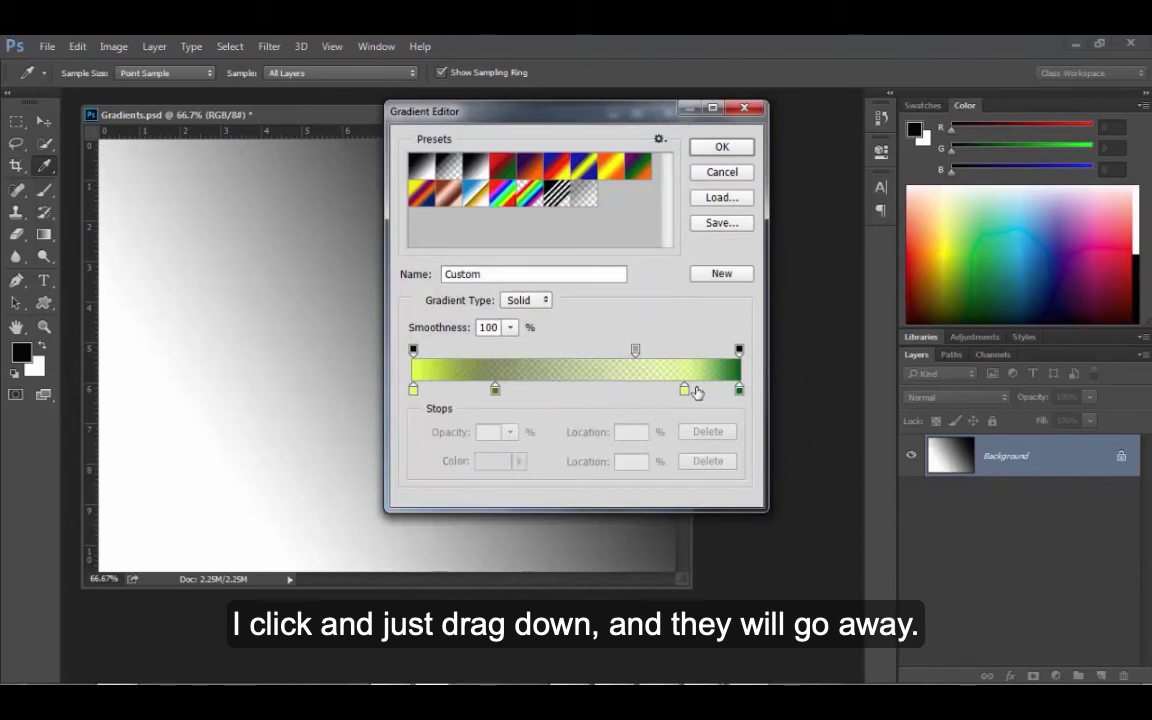
drag(686, 392, 684, 414)
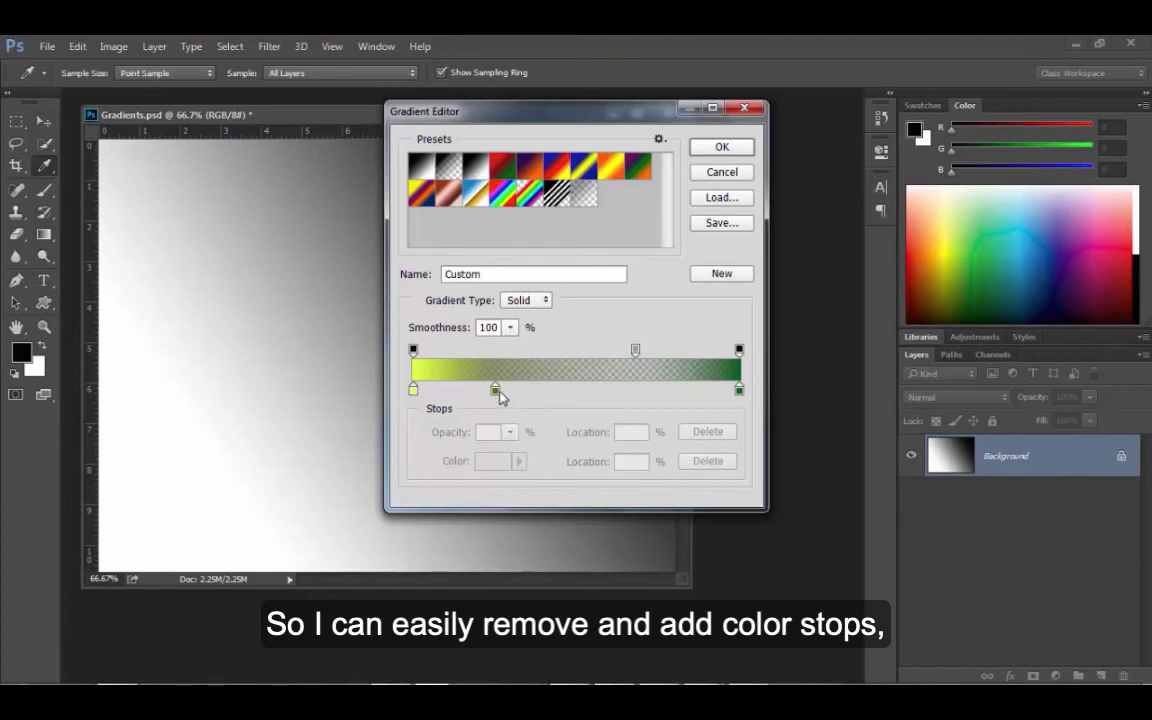
drag(497, 393, 497, 420)
Step: Move the first opacity midpoint to 48% and remove the opacity stop at location 68%
click(636, 352)
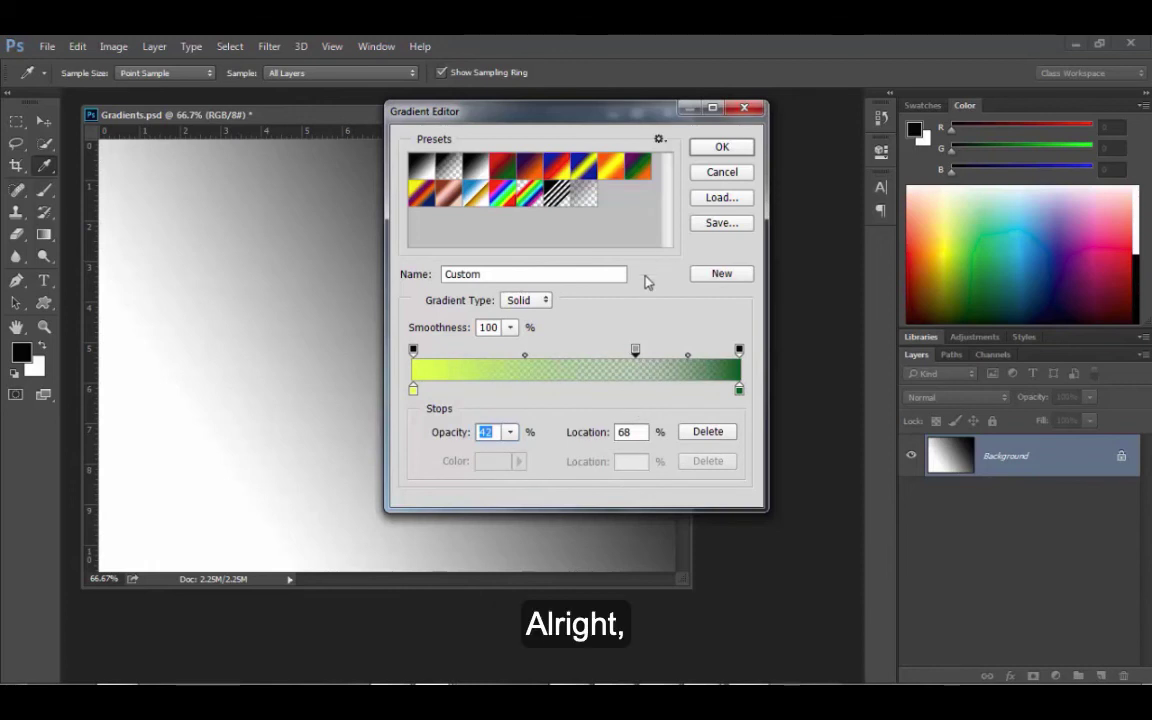
drag(527, 362, 519, 360)
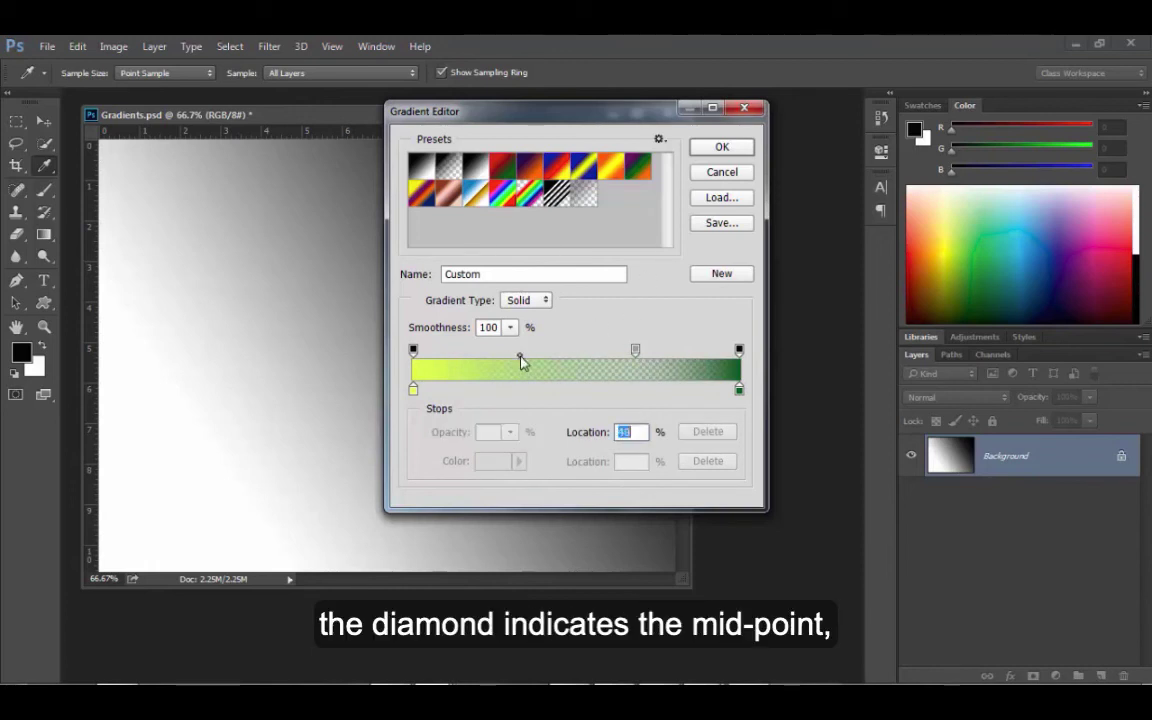
drag(637, 352, 643, 321)
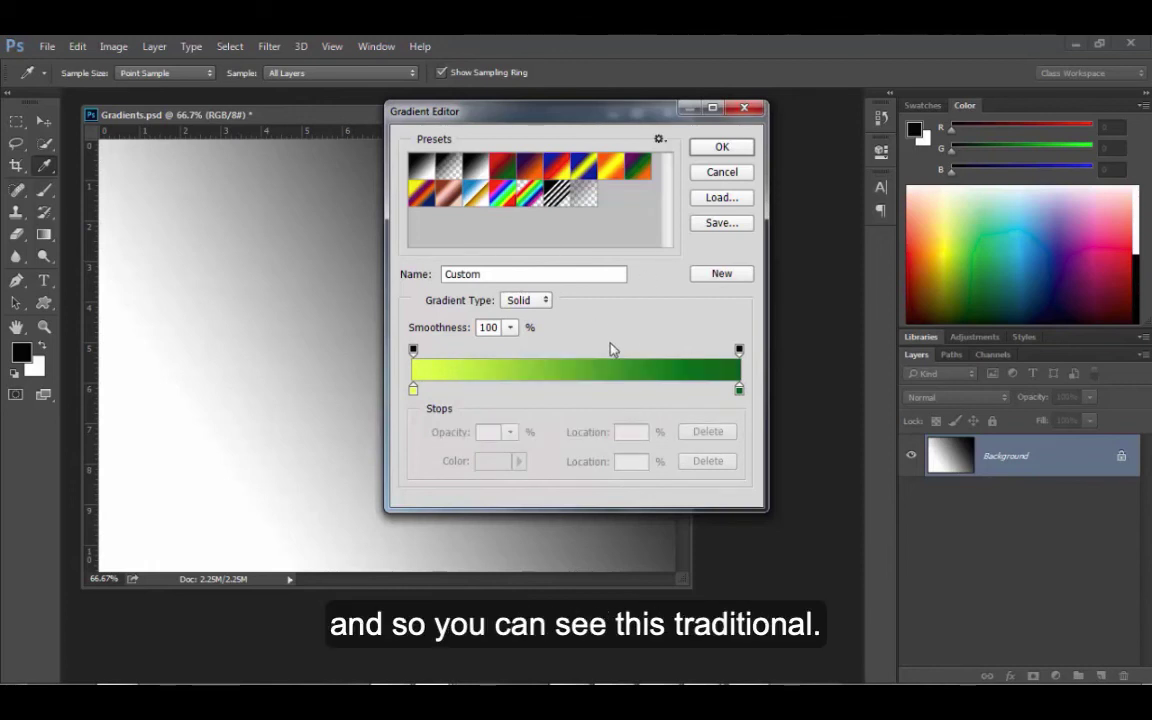
Step: Move the color midpoint between the yellow-green and dark green stops to 70%, and from there back to 46%
click(739, 390)
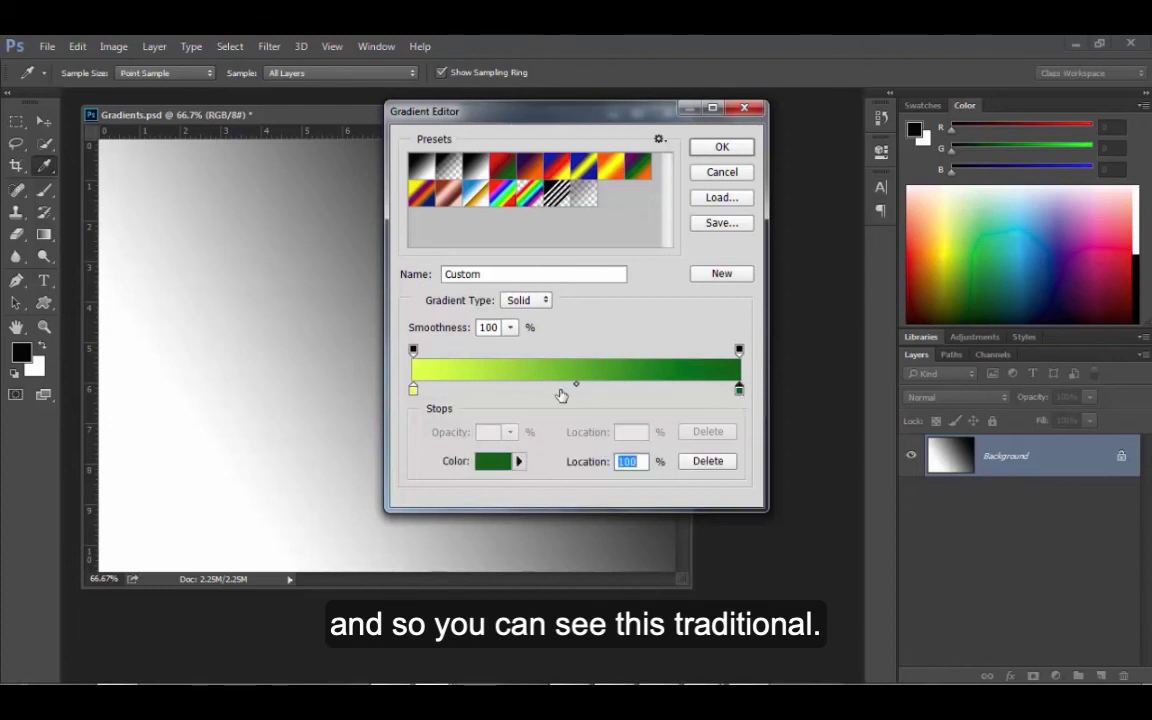
click(413, 391)
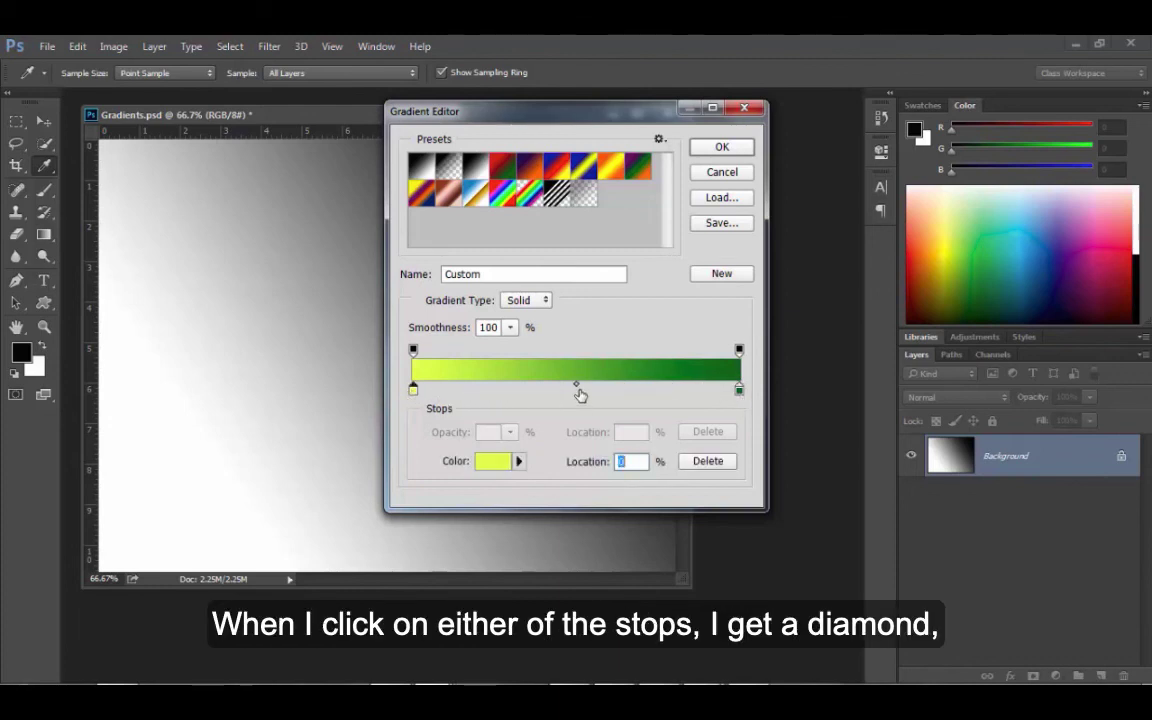
click(576, 386)
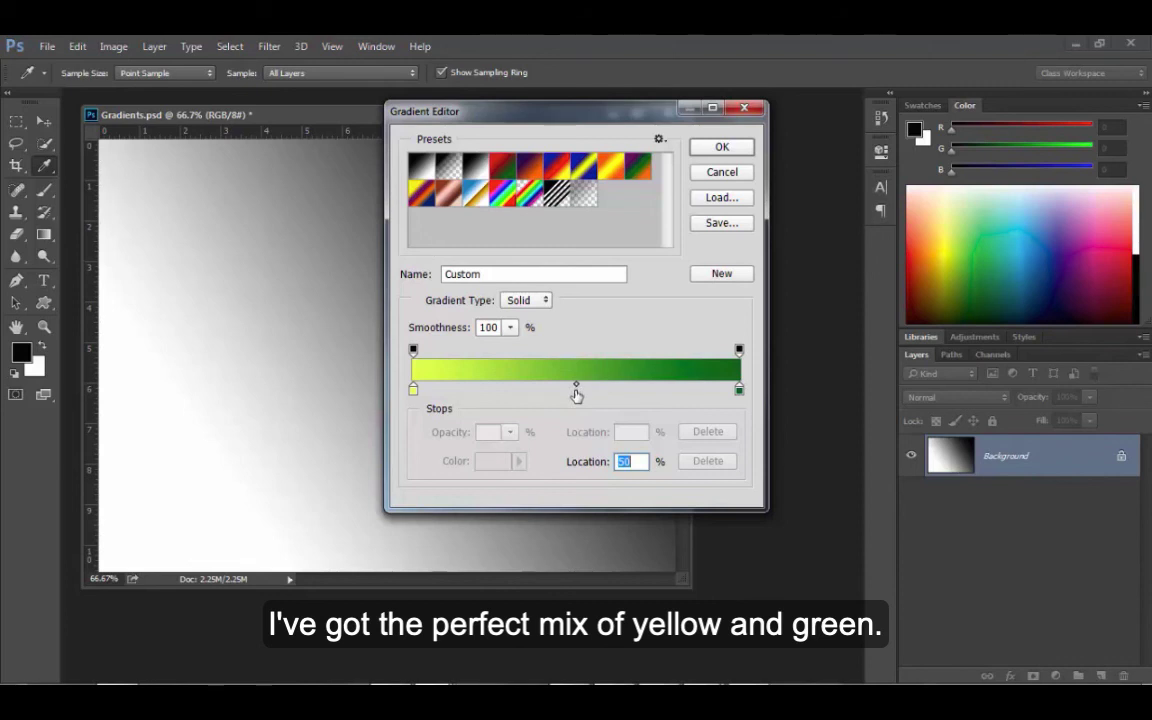
drag(578, 389, 641, 388)
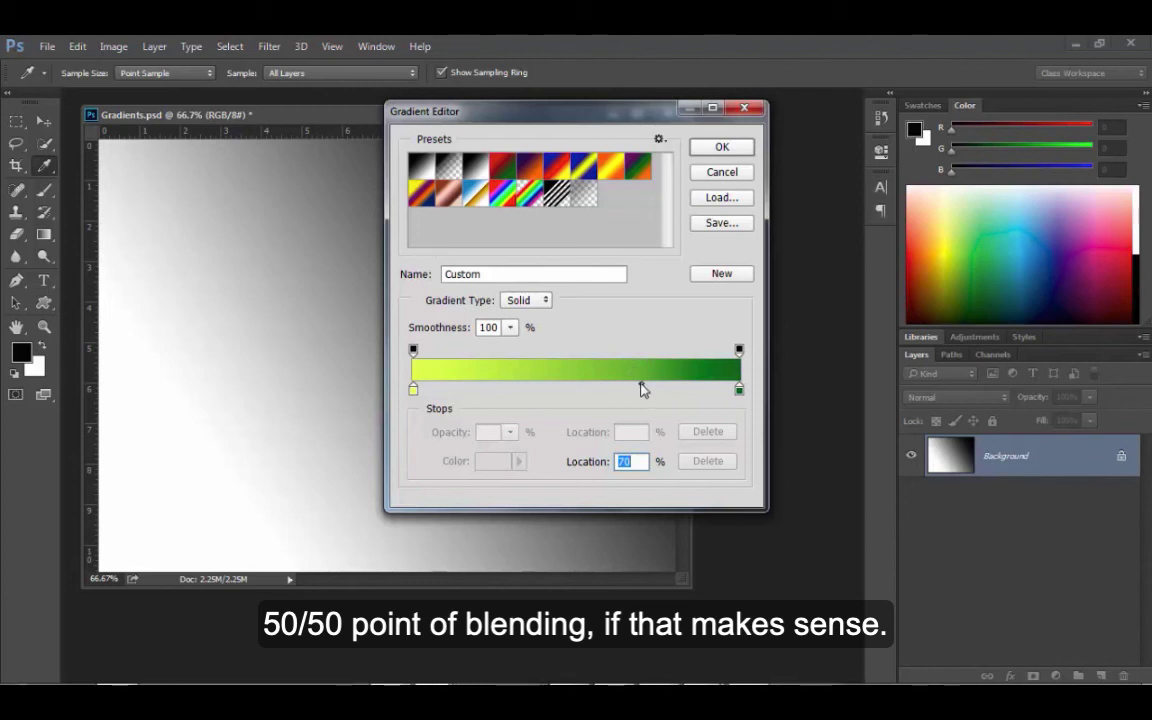
drag(640, 384, 563, 389)
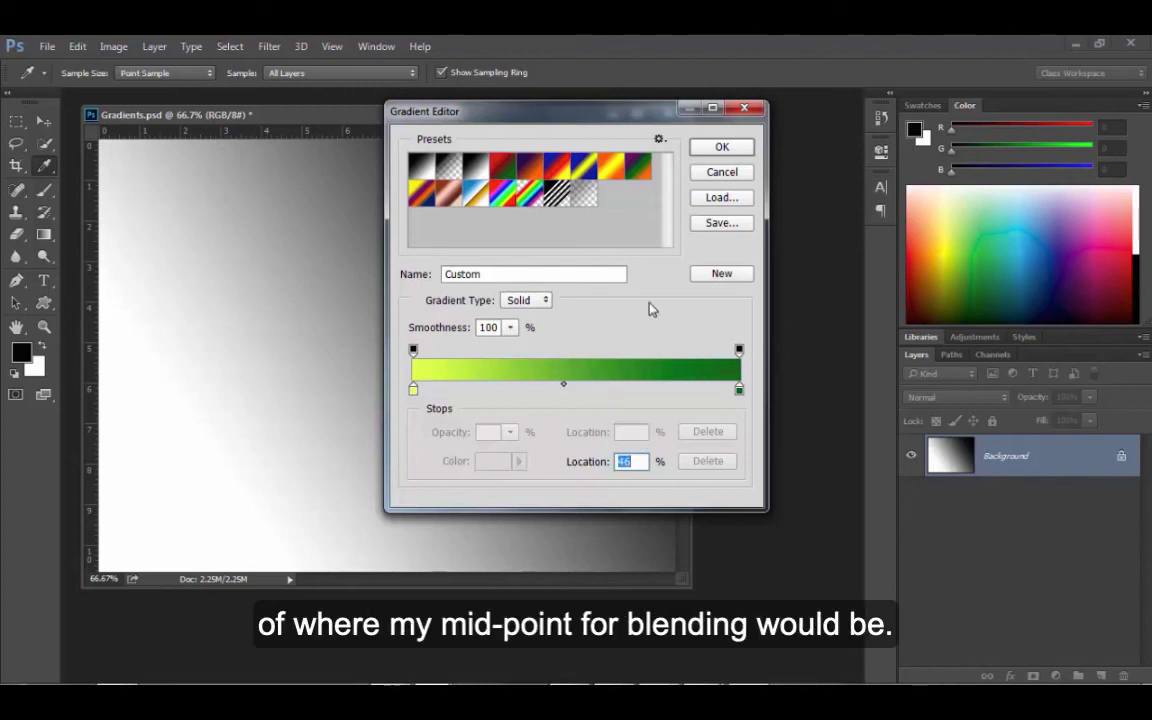
Step: Accept the custom gradient and fill the canvas with it linearly from the upper-left, yellow-green, to the lower-right, dark green
click(718, 147)
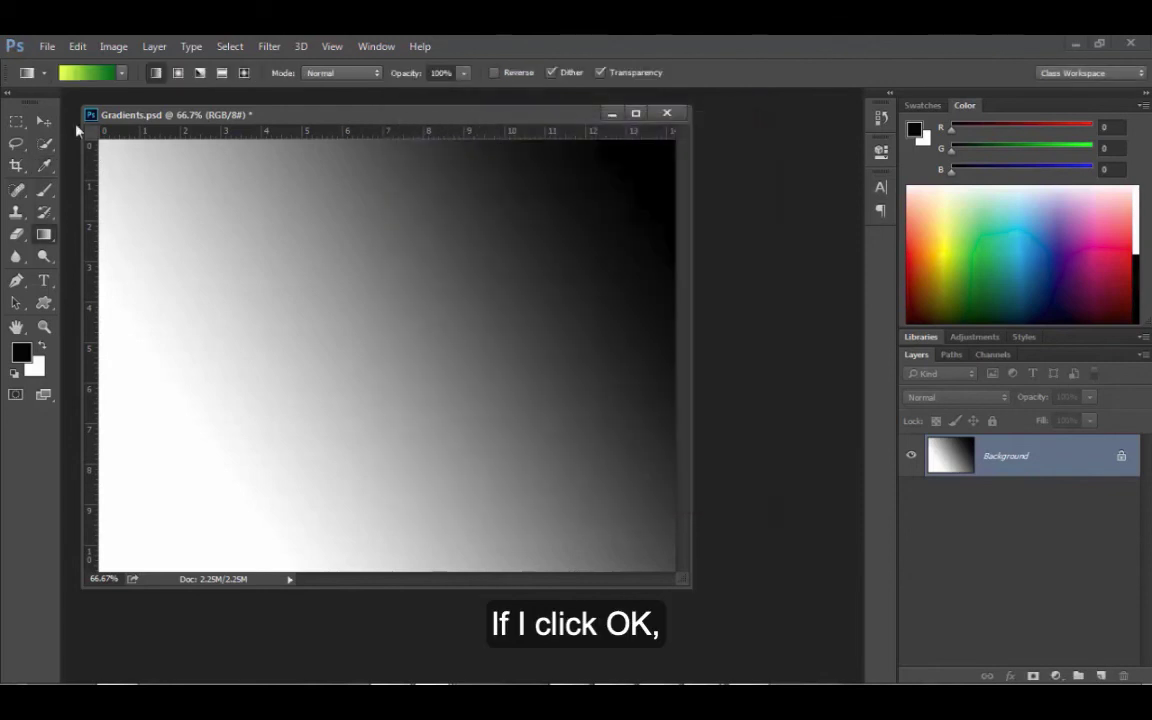
drag(136, 192, 514, 463)
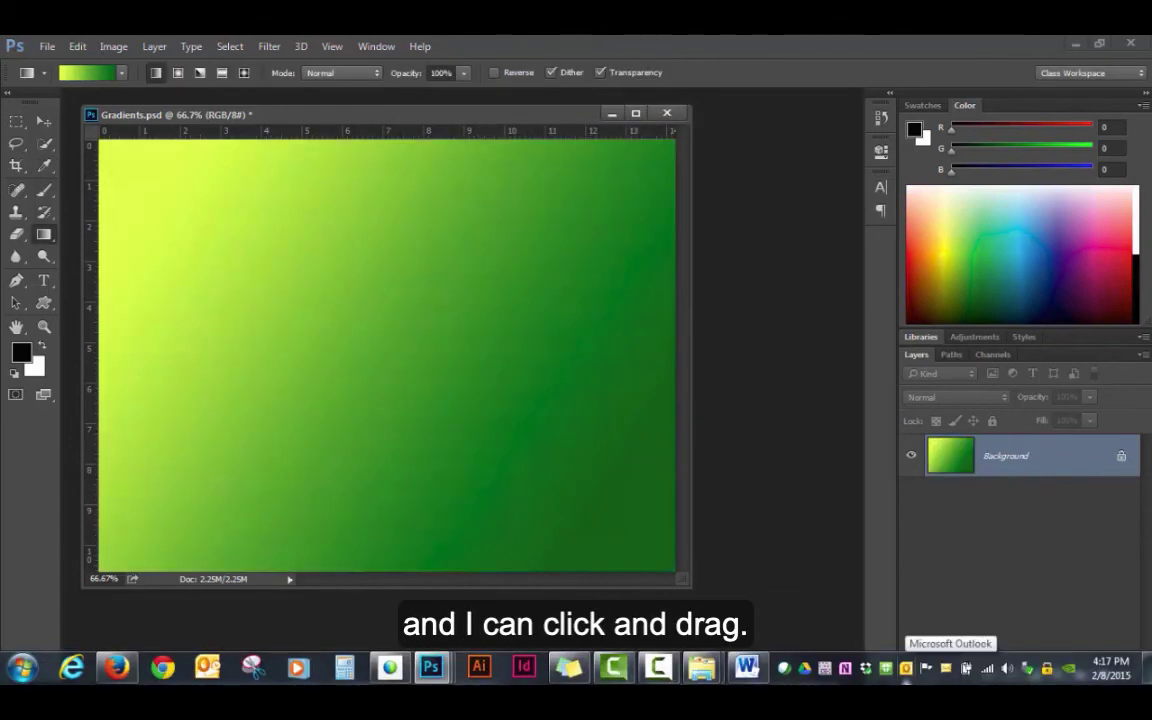